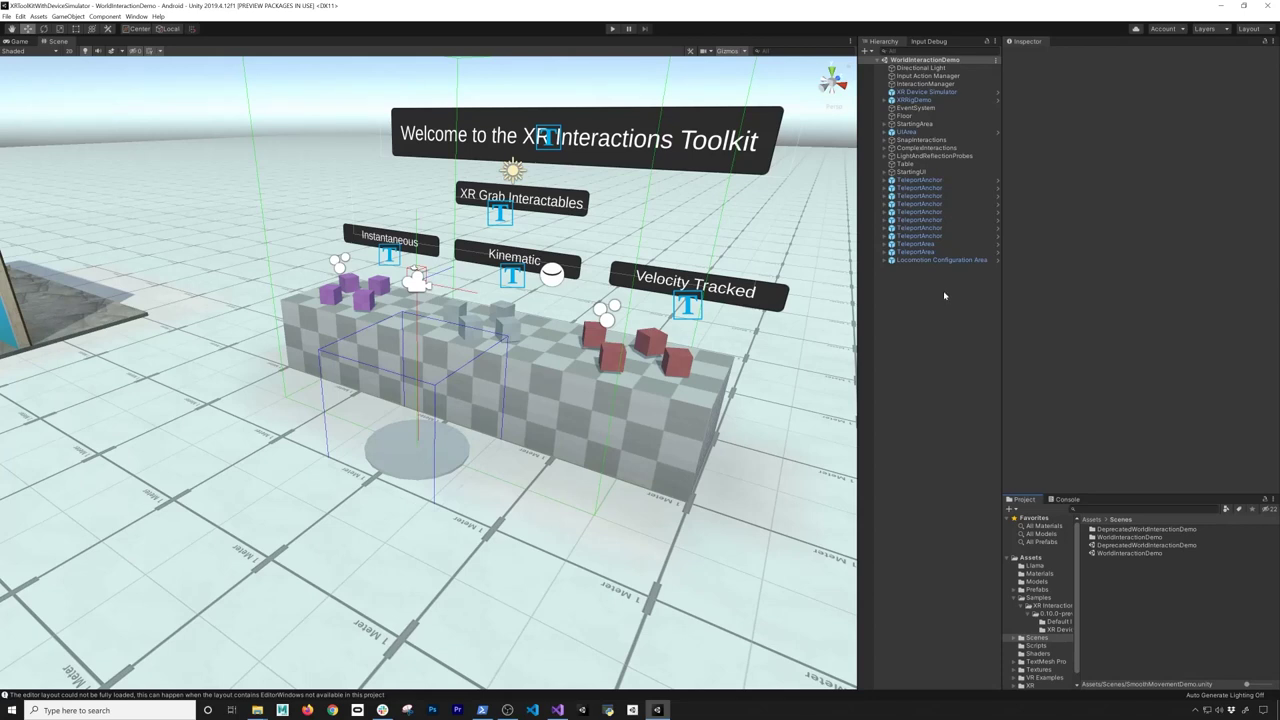
- Create a new scene in the Scenes folder named SmoothMovementAndTurnDemo
right_click(1114, 551)
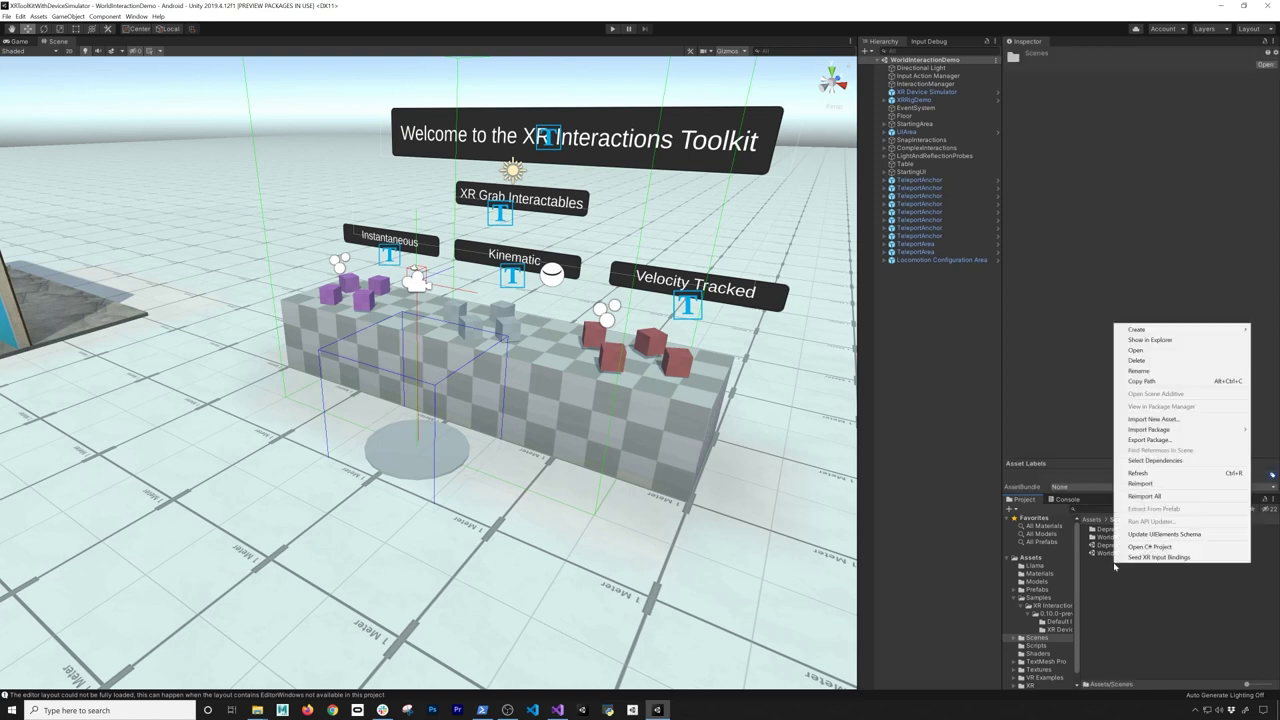
mouse_move(1130, 331)
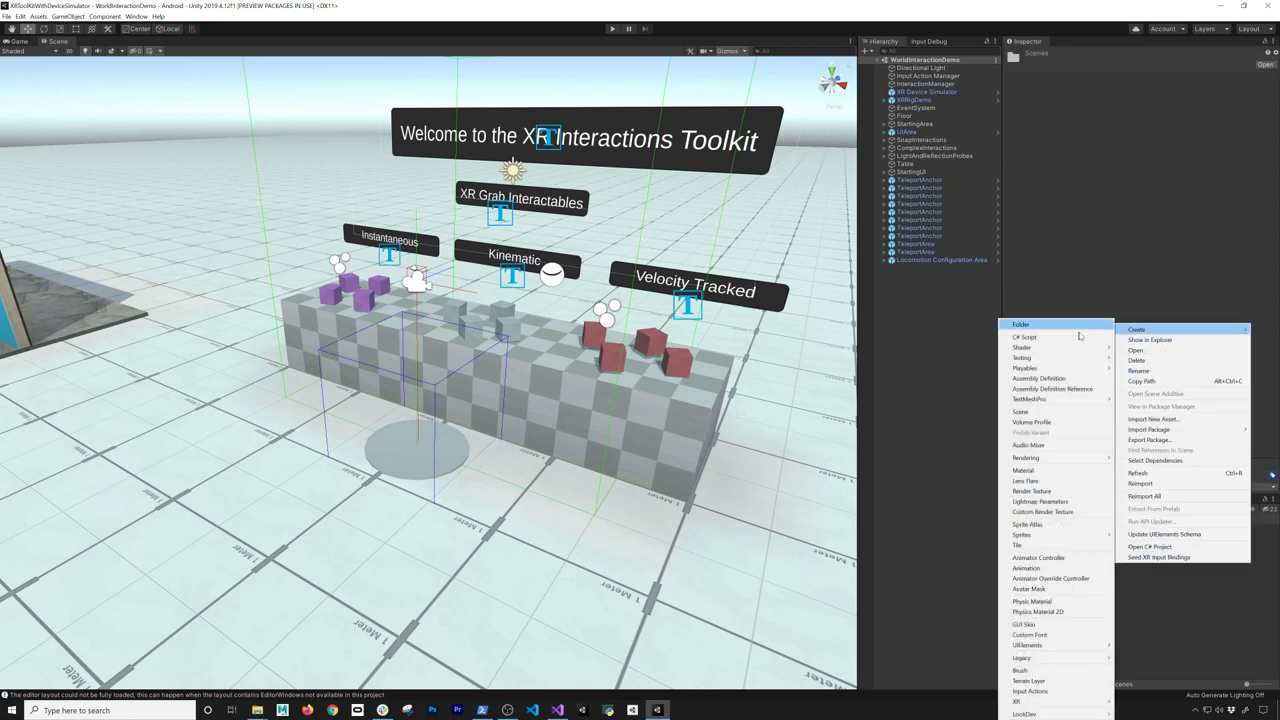
left_click(1021, 411)
type("SmoothMovement")
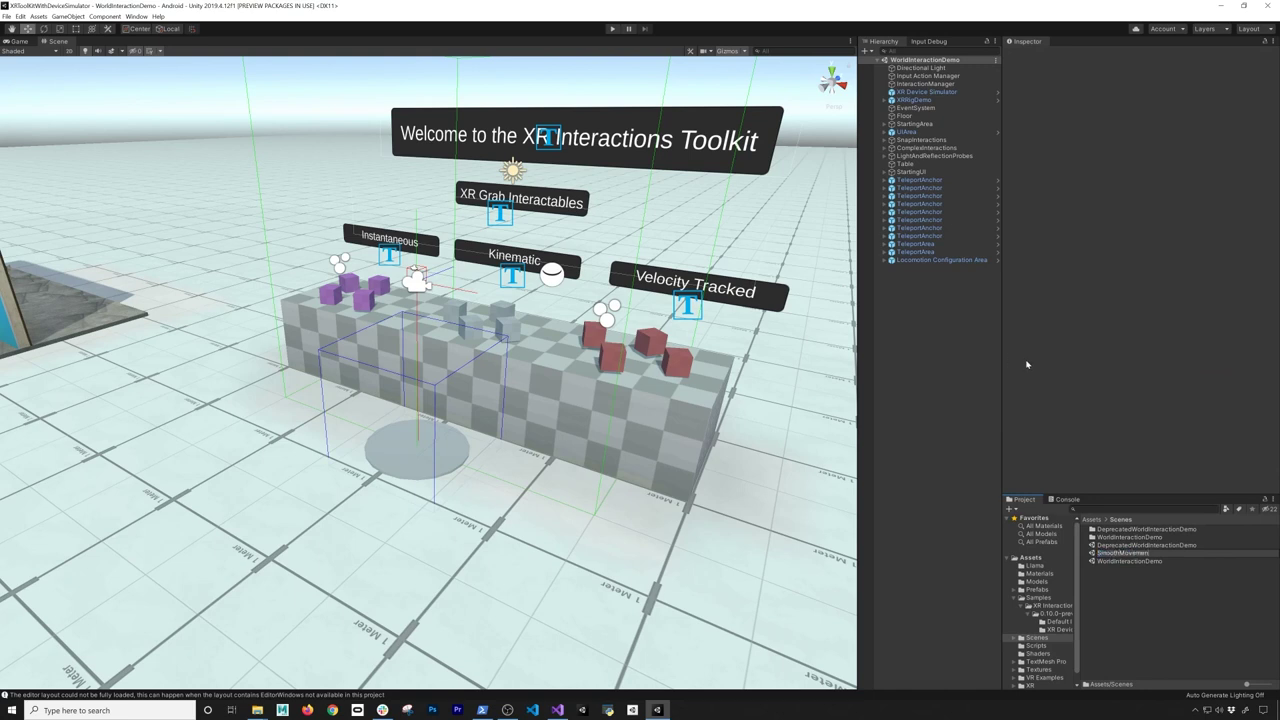
type("AndTurnDemo")
key("Return")
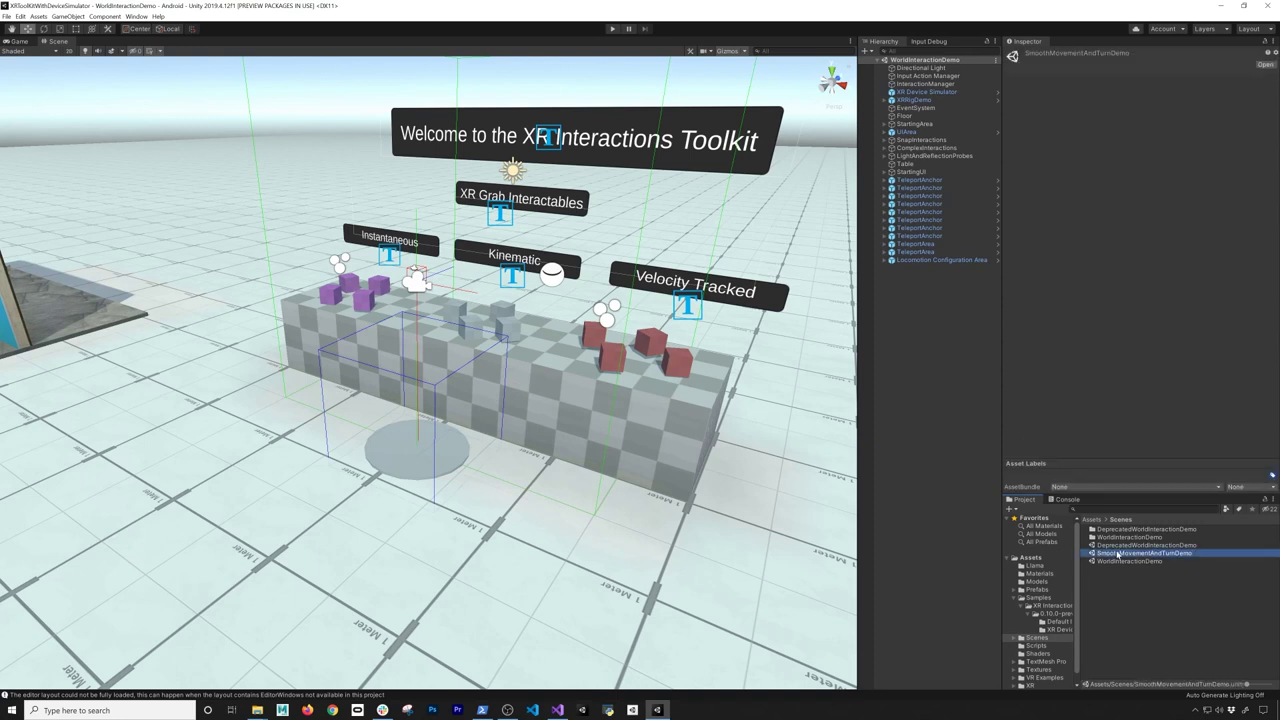
- Open the SmoothMovementAndTurnDemo scene and delete its default Main Camera
double_click(1146, 555)
left_click(916, 68)
key("Delete")
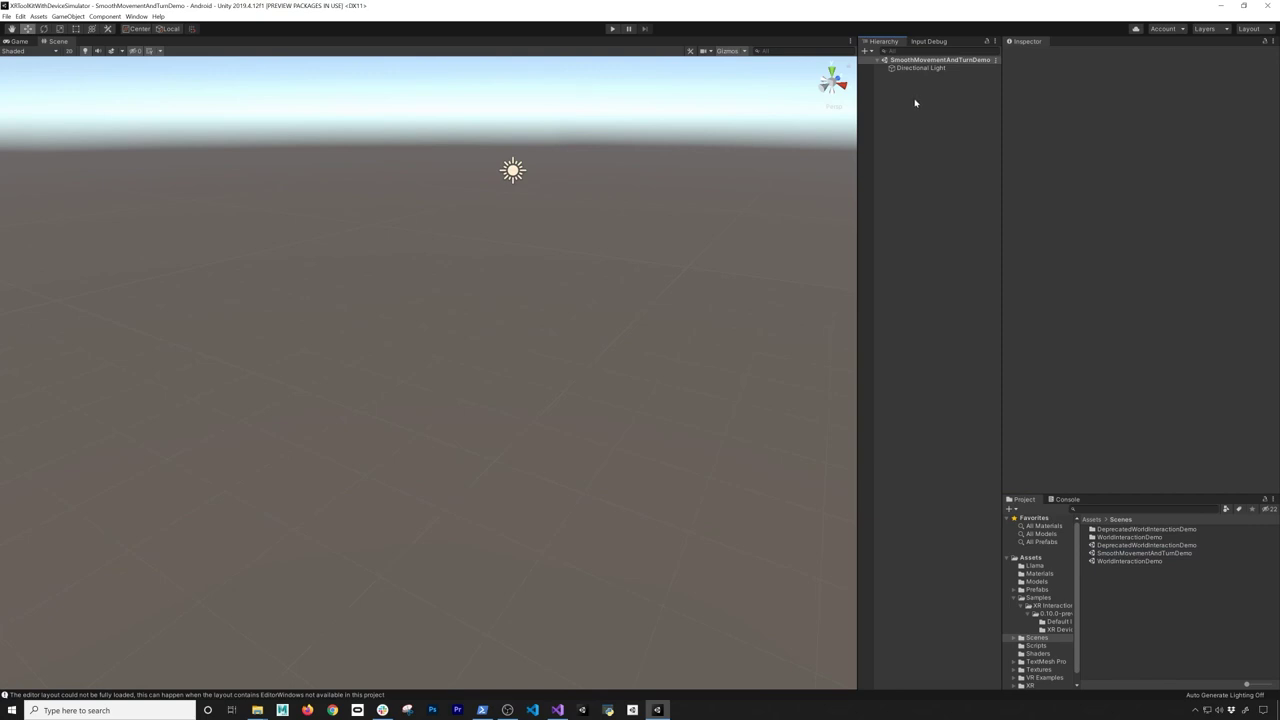
- Drag the Floor and XRRigDemo prefabs from Assets > Prefabs into the Hierarchy
left_click(1037, 589)
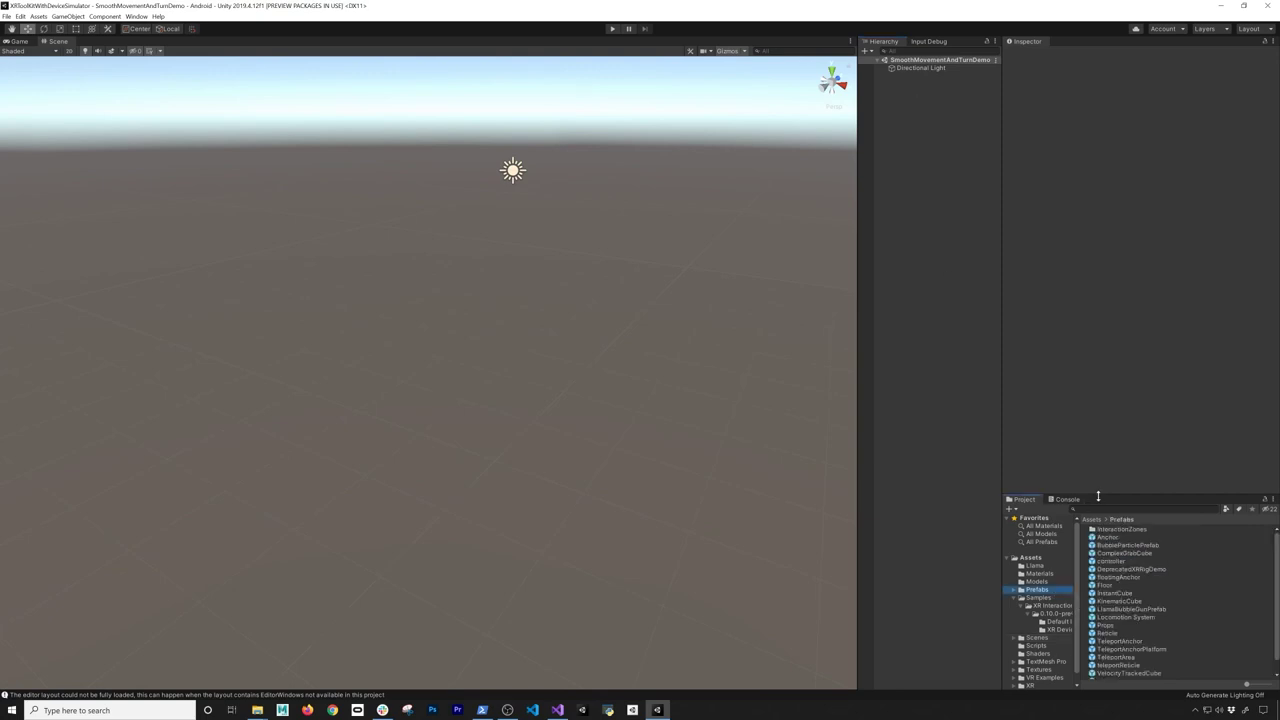
left_click_drag(1097, 497, 1100, 329)
left_click_drag(1098, 418, 949, 222)
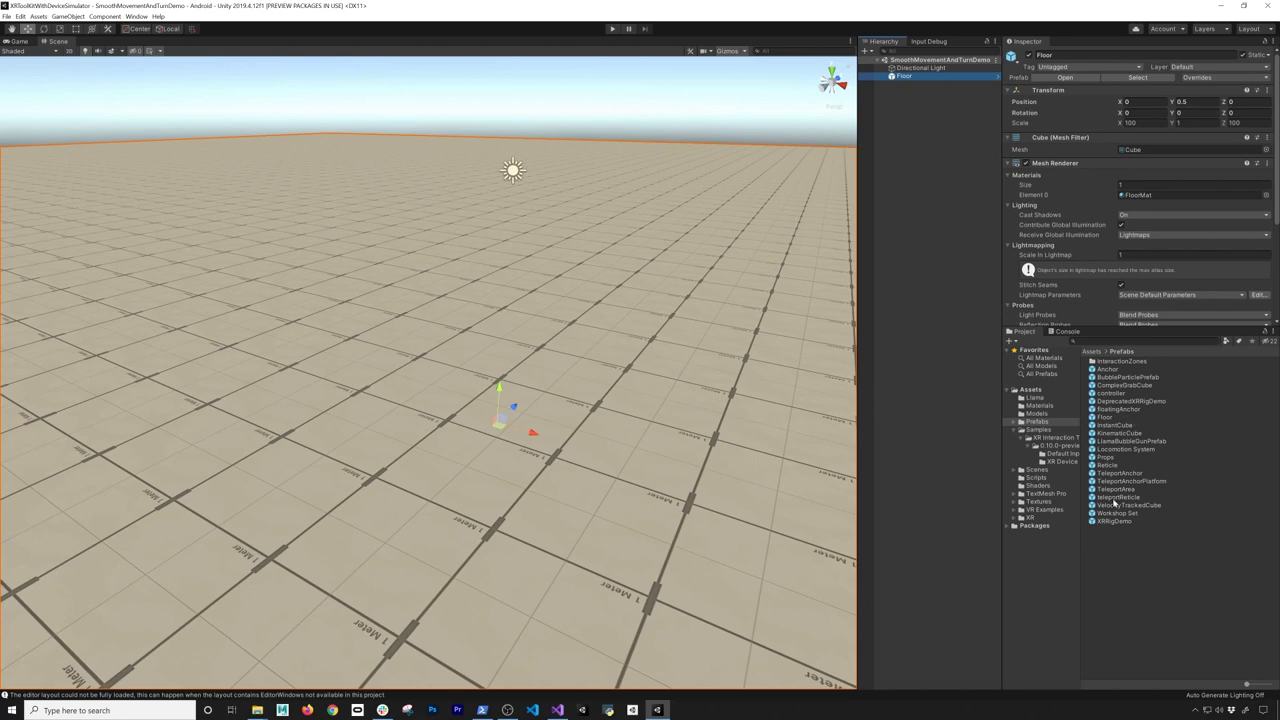
left_click_drag(1110, 521, 930, 76)
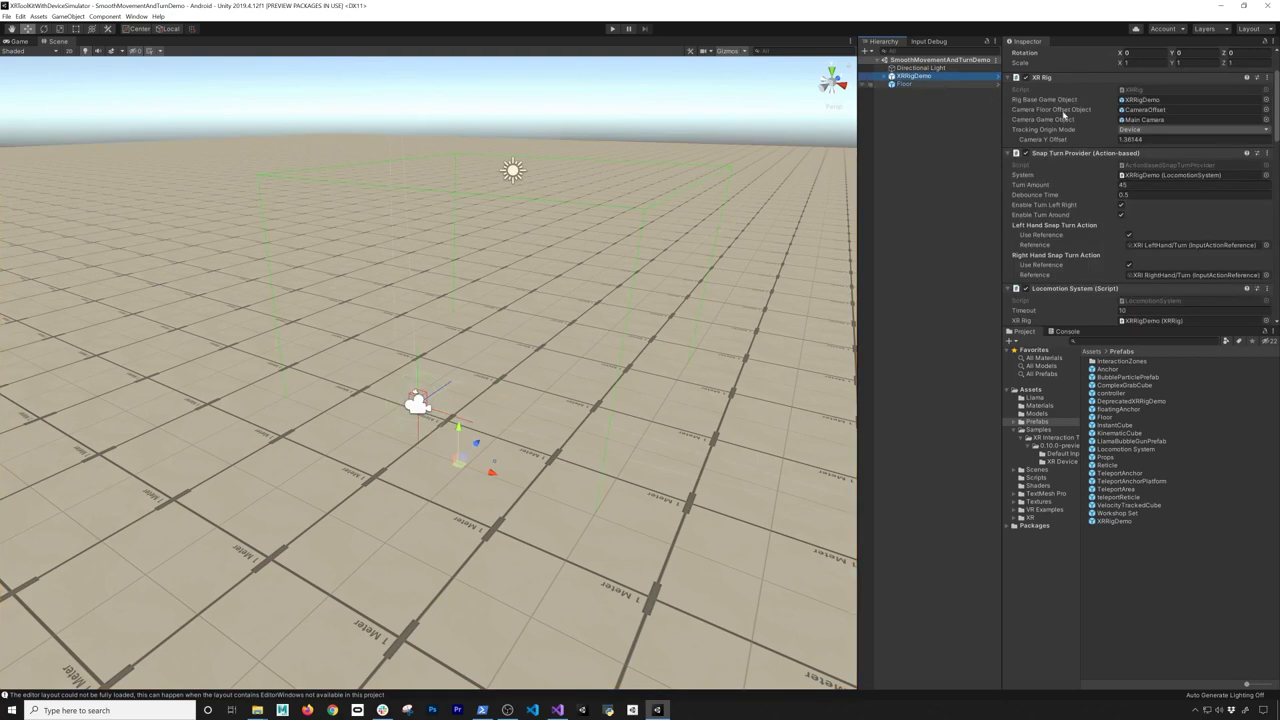
- Set the XRRigDemo rig's Position Y to 1
left_click(1185, 101)
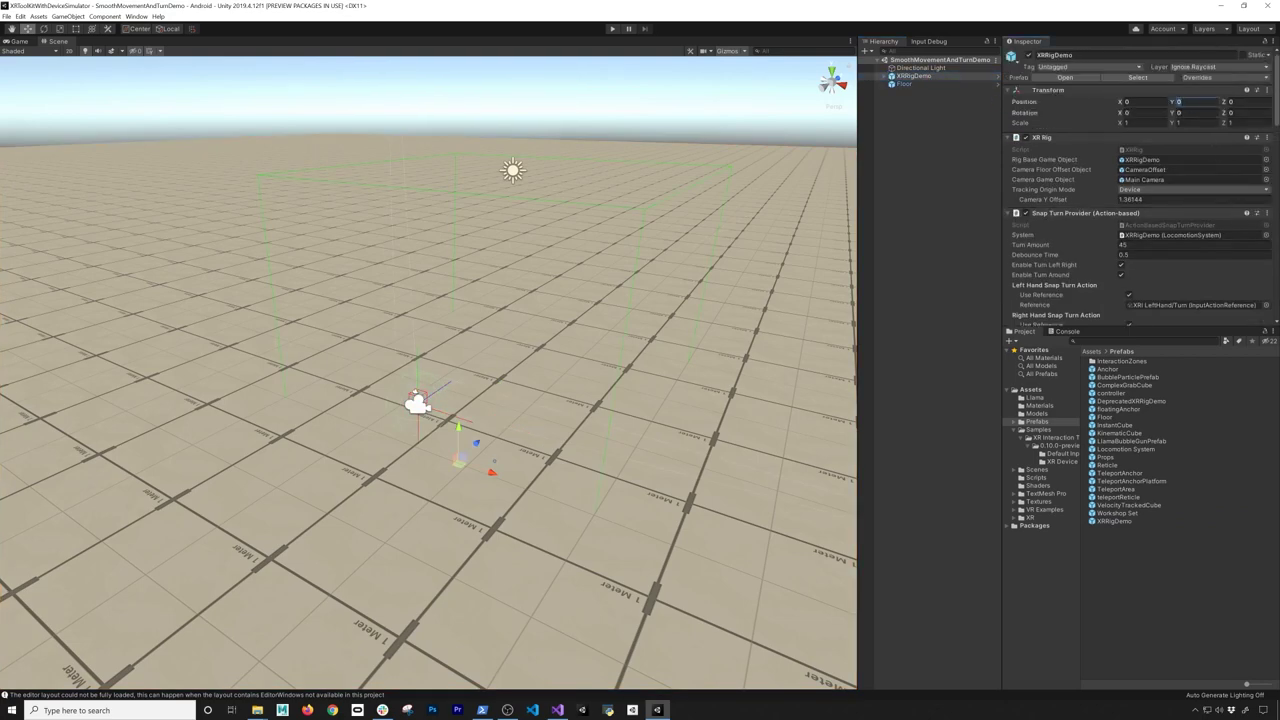
type("1")
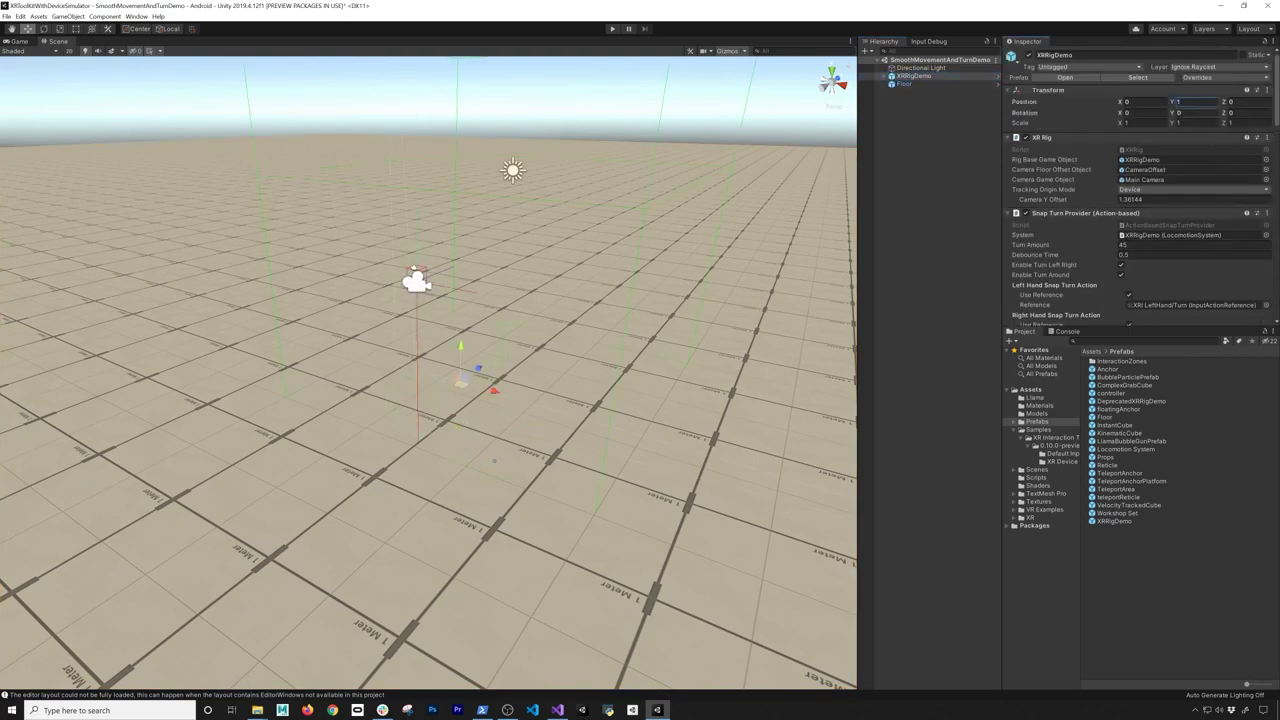
left_click(904, 84)
- Place the Props prefab in the Scene view beside the rig
right_click_drag(681, 270, 809, 149)
left_click(912, 76)
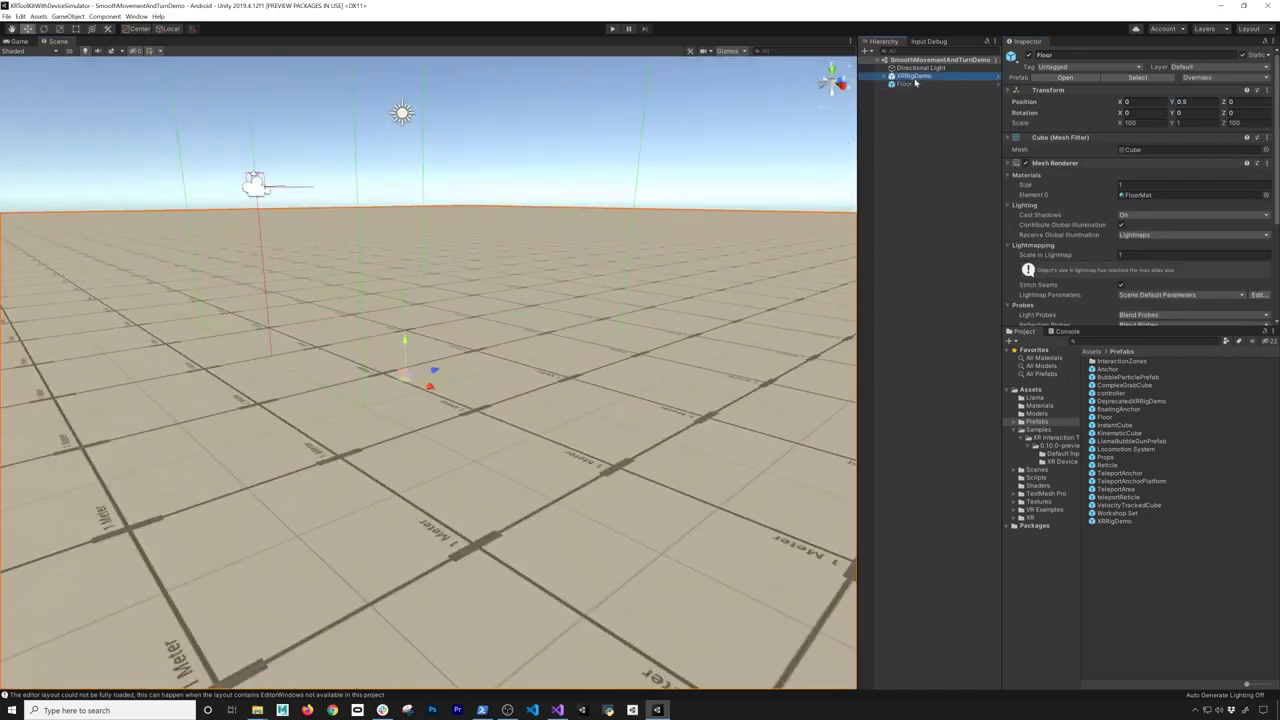
right_click_drag(576, 220, 557, 290)
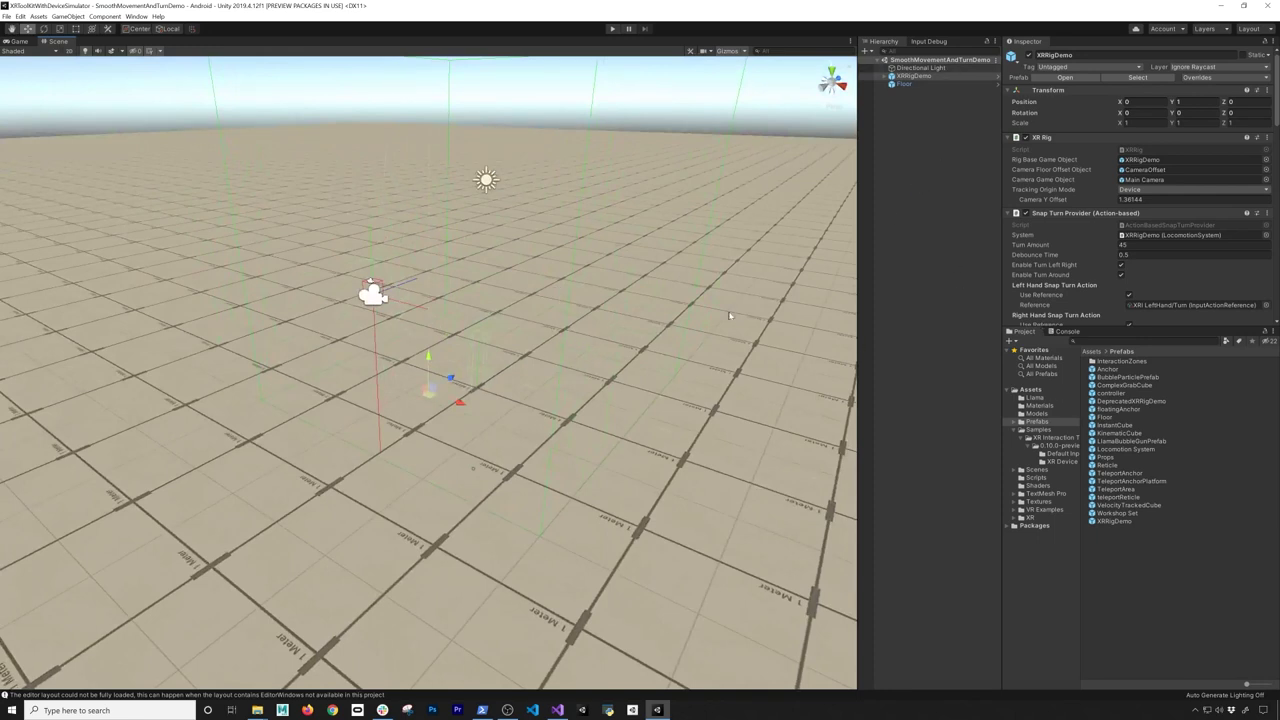
right_click_drag(737, 318, 830, 367)
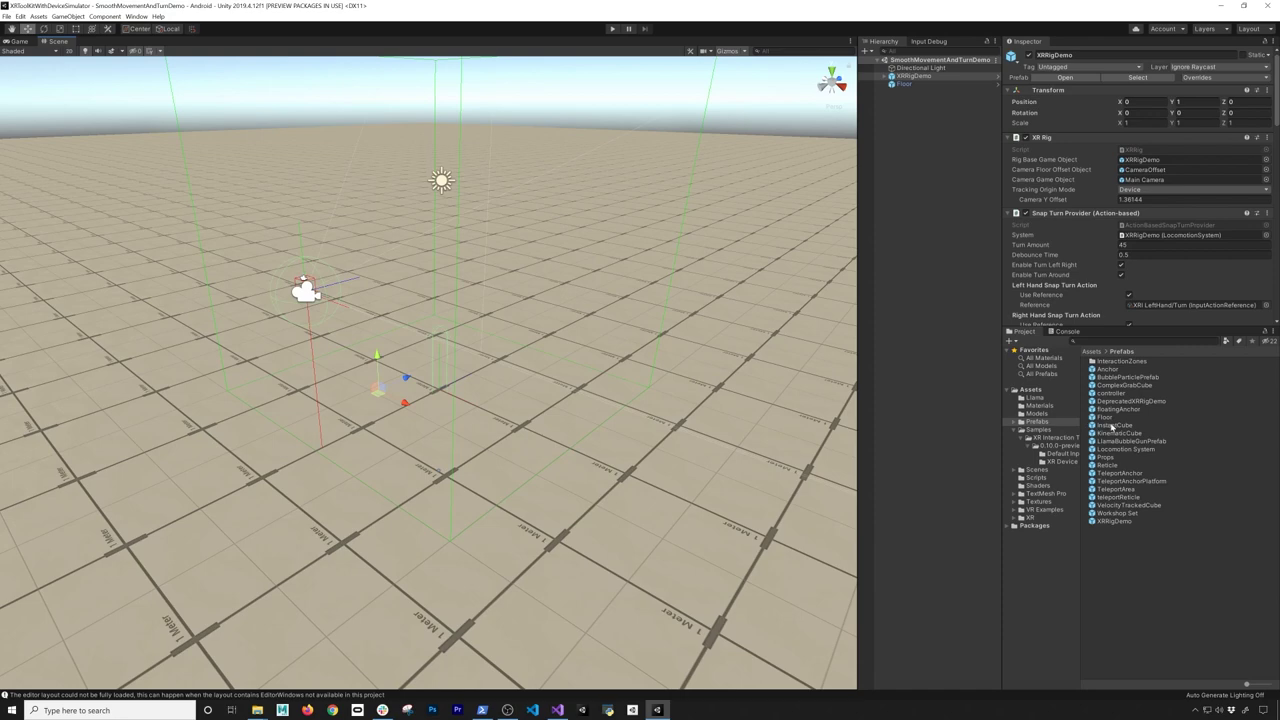
left_click_drag(1107, 463, 626, 227)
scroll(626, 227, "down", 1)
- Position the first Props set, then duplicate it as Props (1) moved to the left
right_click_drag(626, 227, 657, 351)
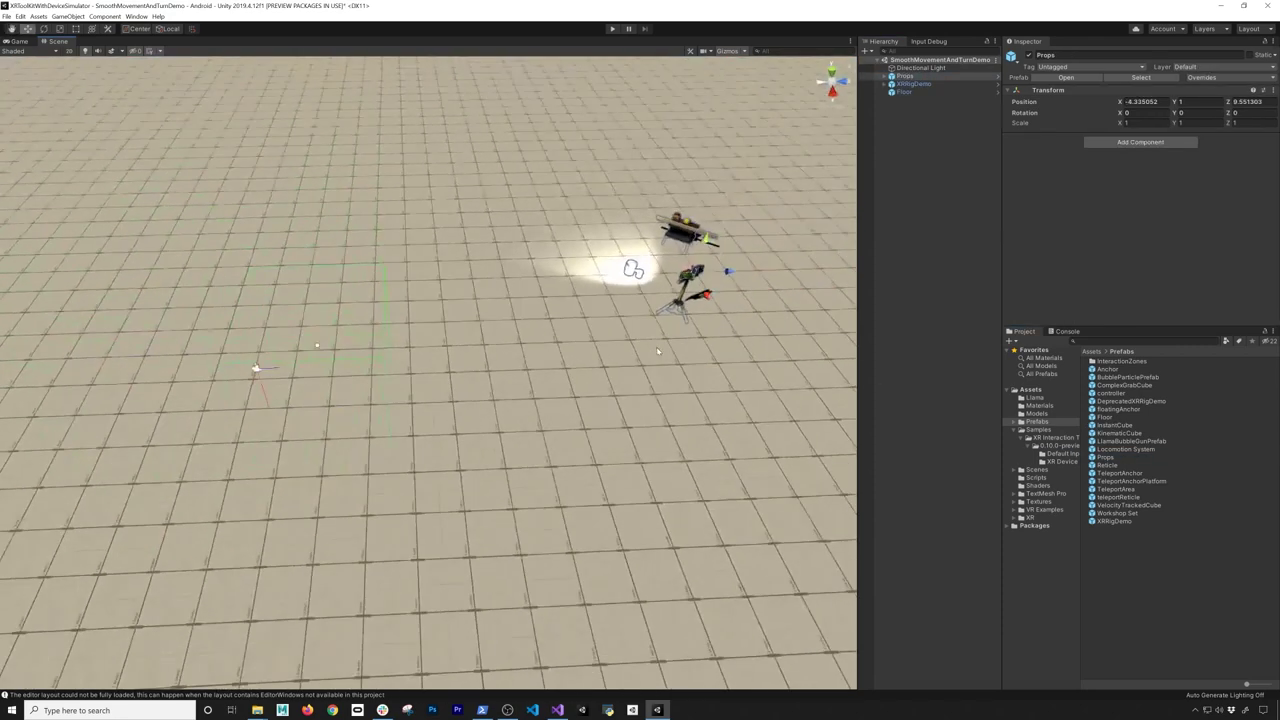
left_click_drag(729, 273, 560, 320)
key("e")
key("w")
key("ctrl+d")
left_click_drag(646, 287, 288, 148)
key("e")
key("w")
- Duplicate Props (2), (3) and (4), moving and rotating each to a new spot
scroll(296, 181, "down", 2)
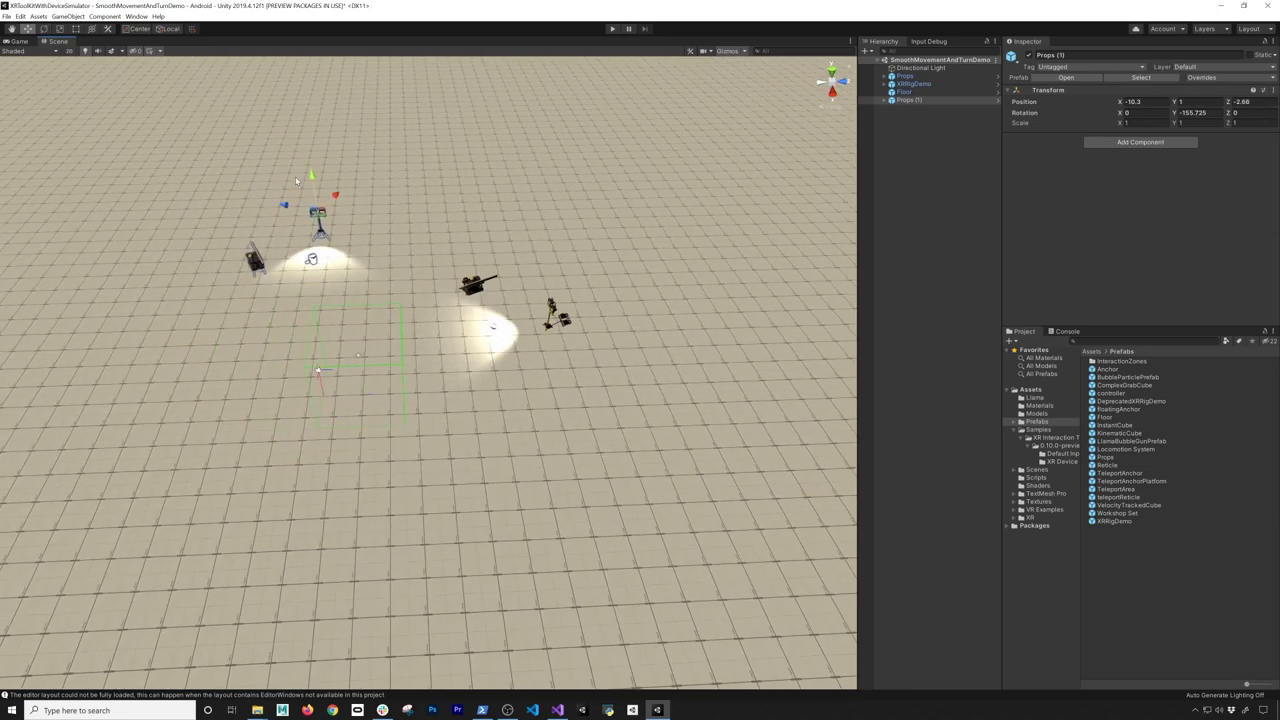
key("ctrl+d")
left_click_drag(330, 195, 481, 500)
key("w")
key("ctrl+d")
key("e")
key("w")
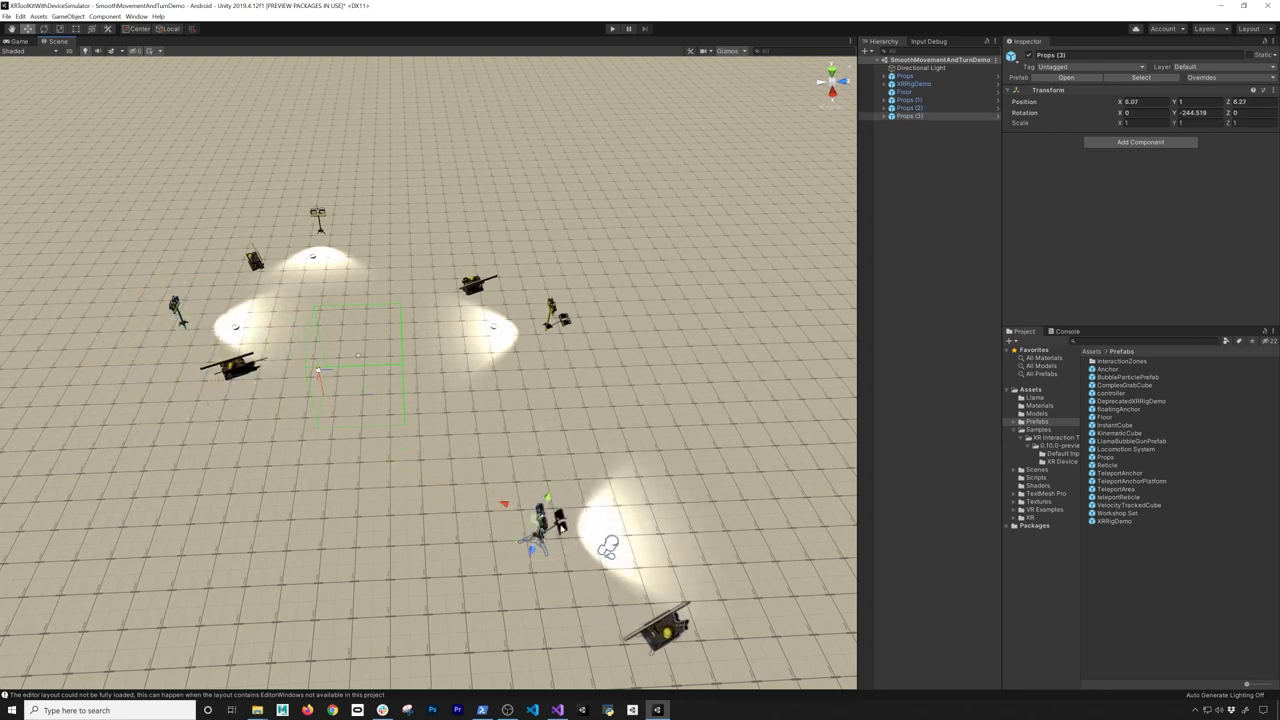
key("ctrl+d")
left_click_drag(513, 531, 213, 413)
scroll(318, 602, "down", 3)
key("e")
key("w")
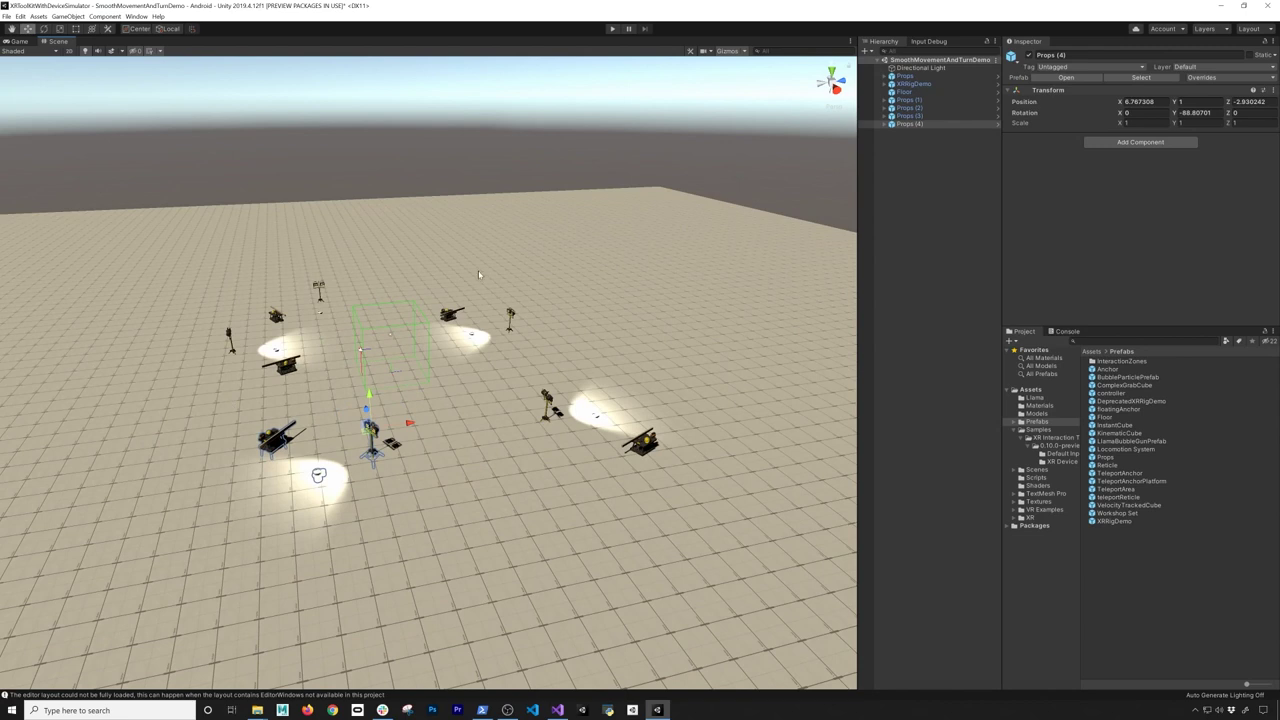
left_click(949, 108)
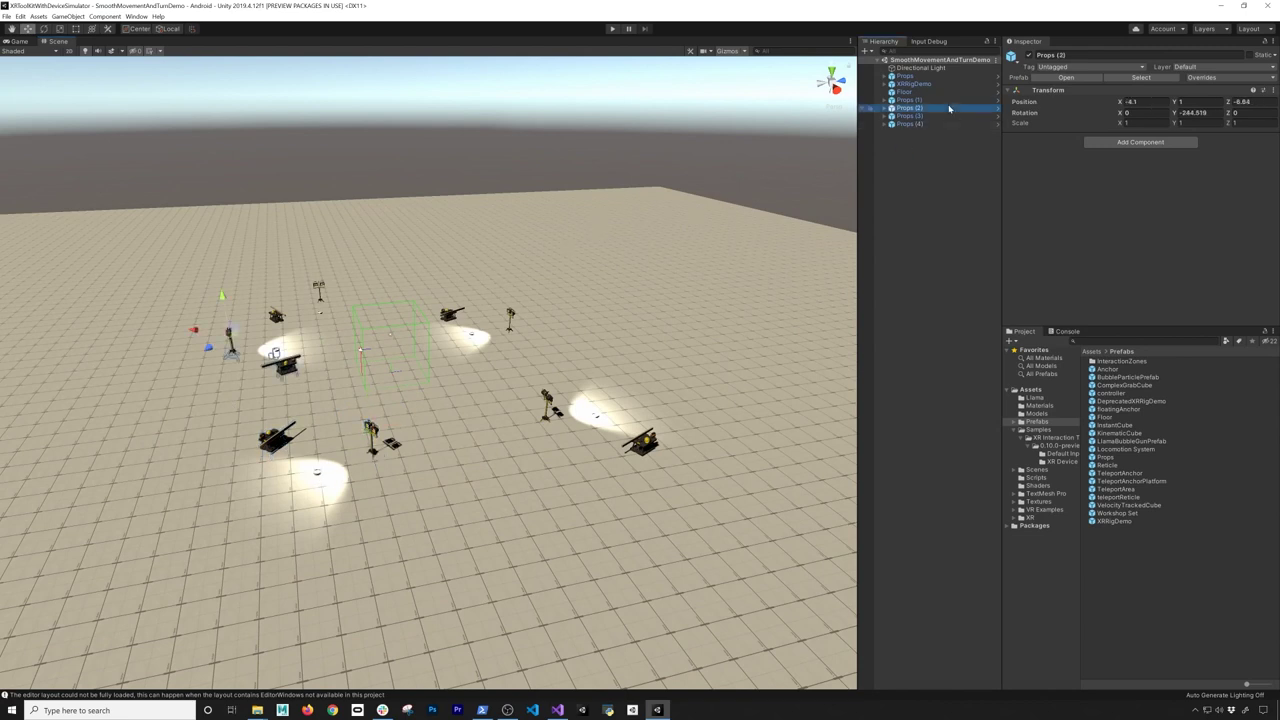
- Place a TeleportAnchor and duplicate it up to TeleportAnchor (6) among the props
left_click_drag(1112, 473, 548, 429)
key("ctrl+d")
key("ctrl+d")
left_click_drag(536, 358, 477, 276)
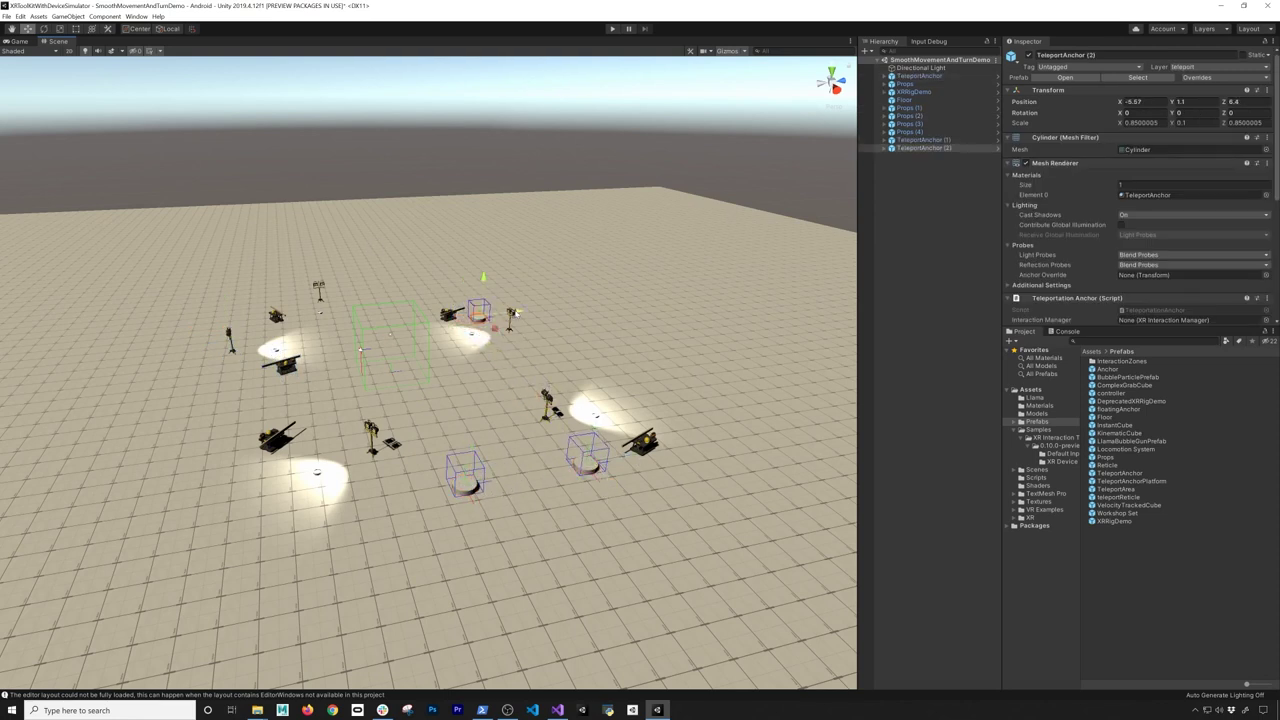
key("ctrl+d")
left_click_drag(515, 316, 378, 376)
key("ctrl+d")
key("ctrl+d")
key("ctrl+d")
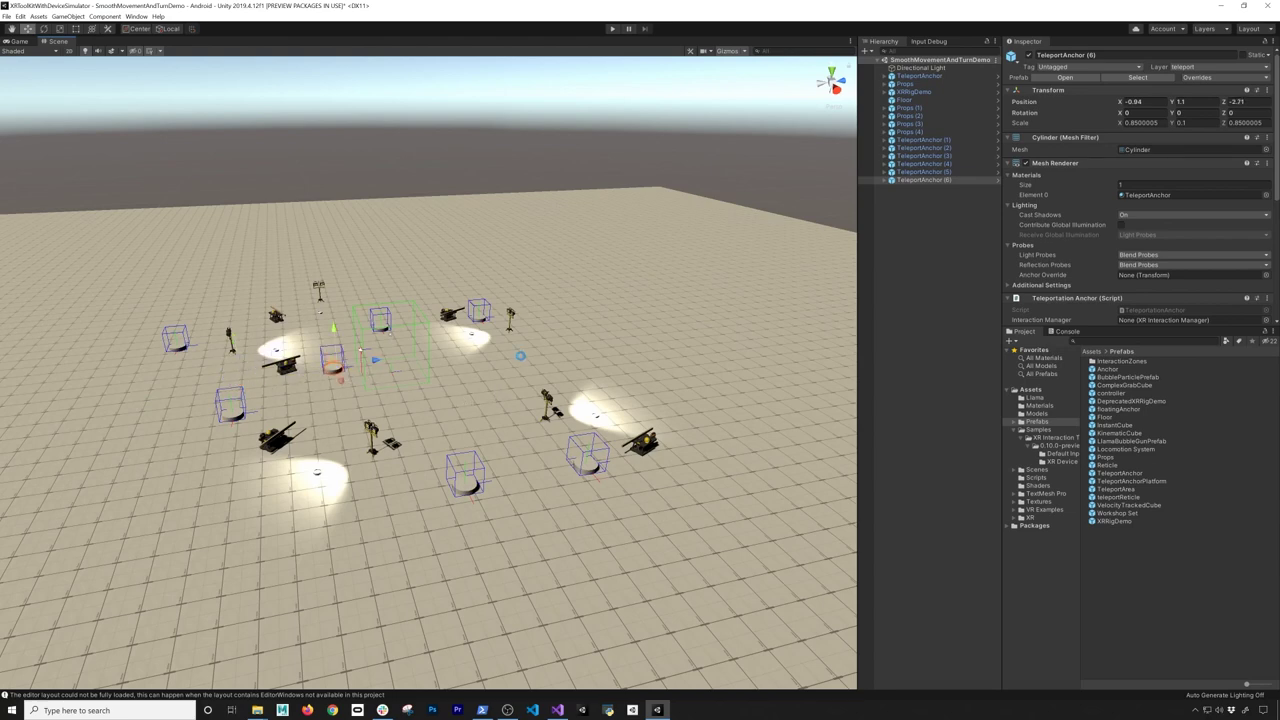
left_click(443, 203)
left_click_drag(443, 203, 788, 378, "alt")
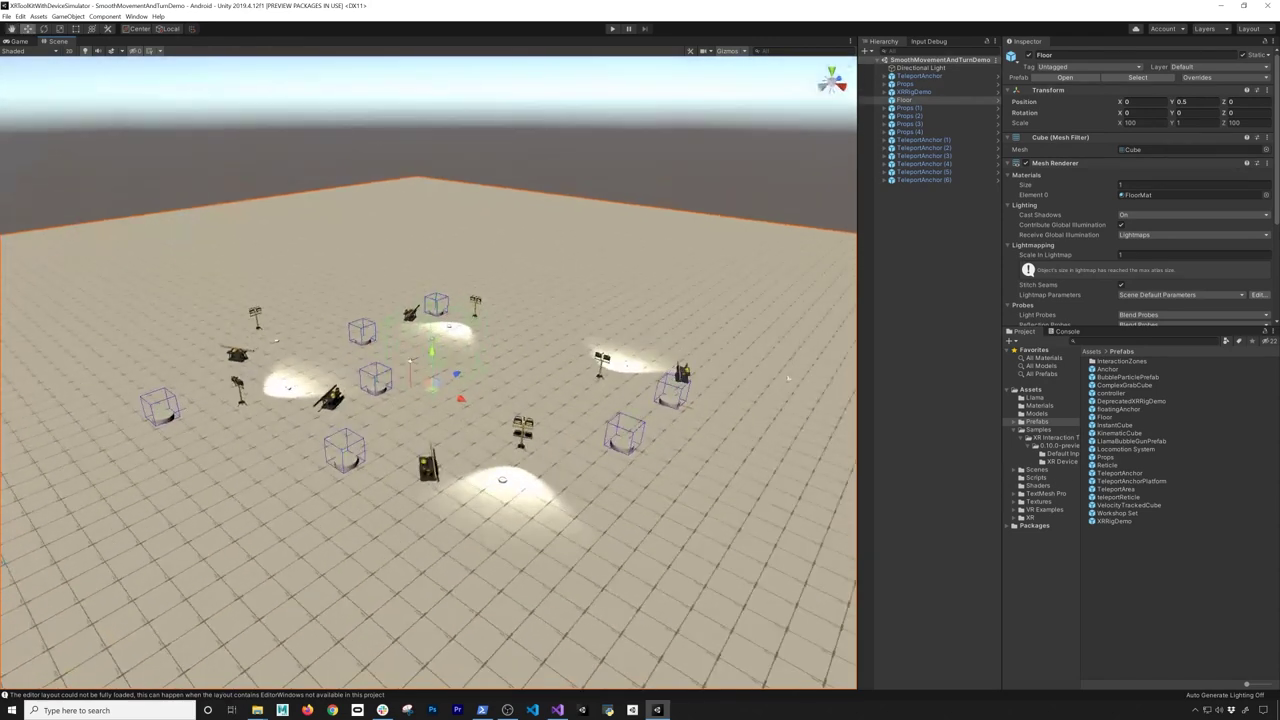
left_click(1213, 697)
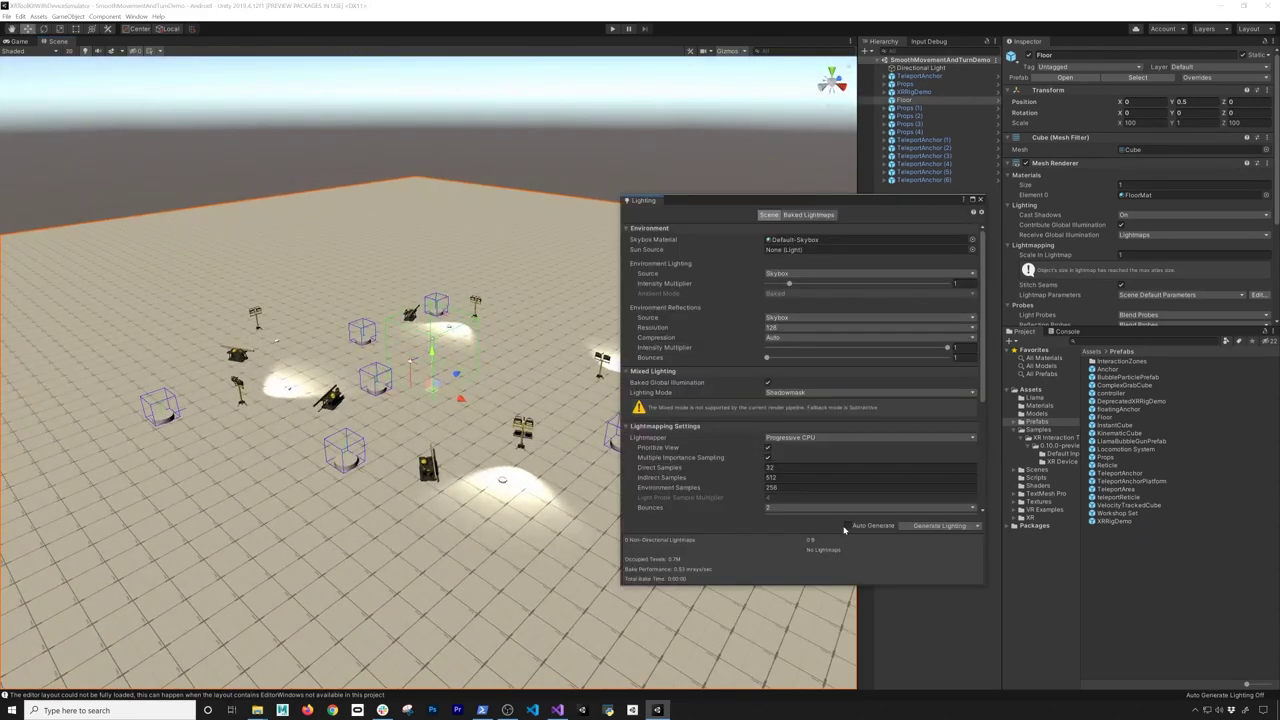
- Enable lighting Auto Generate and set the Directional Light intensity to 0.5, checking the Game view
left_click(847, 475)
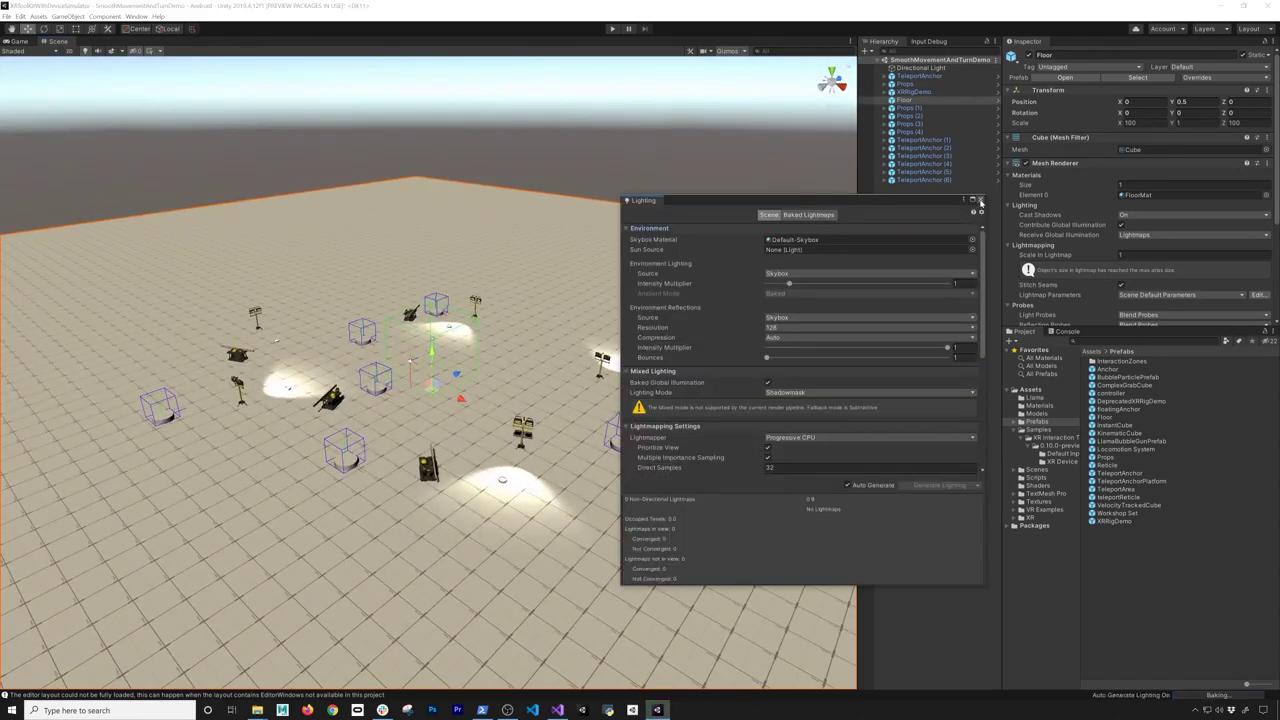
left_click(980, 199)
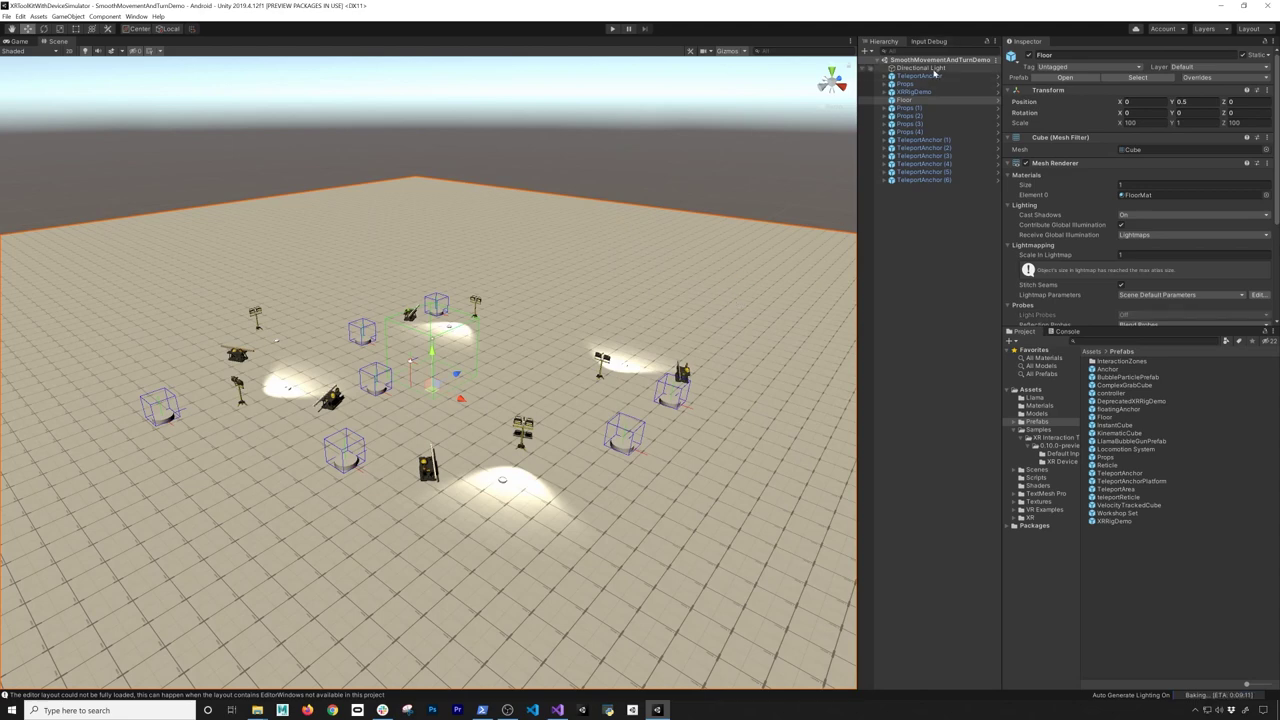
left_click(992, 68)
left_click(1190, 178)
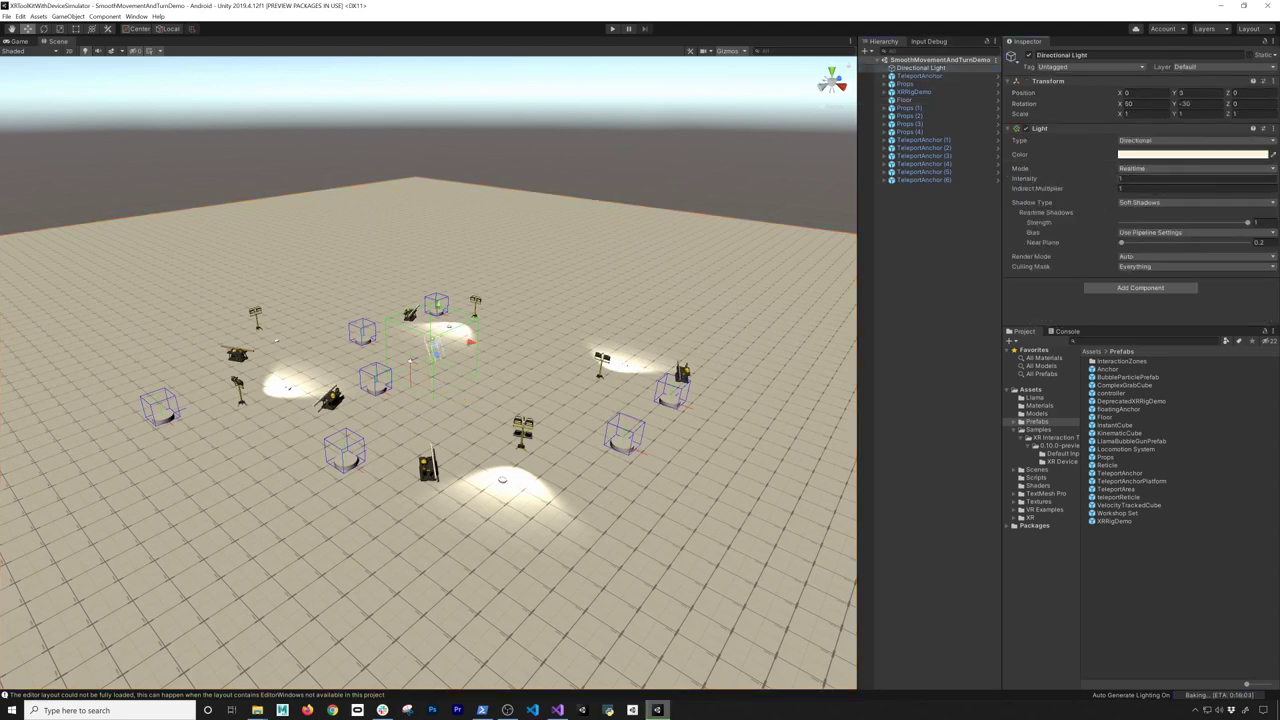
type("0.5")
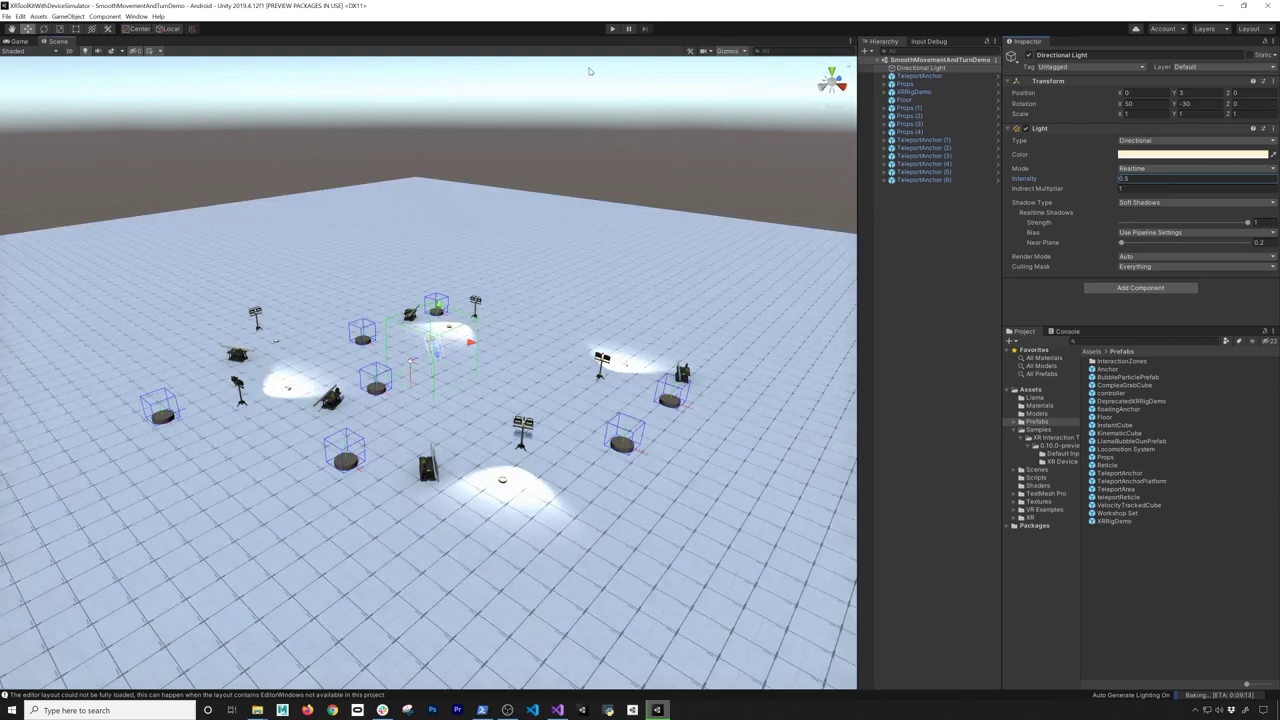
left_click(594, 66)
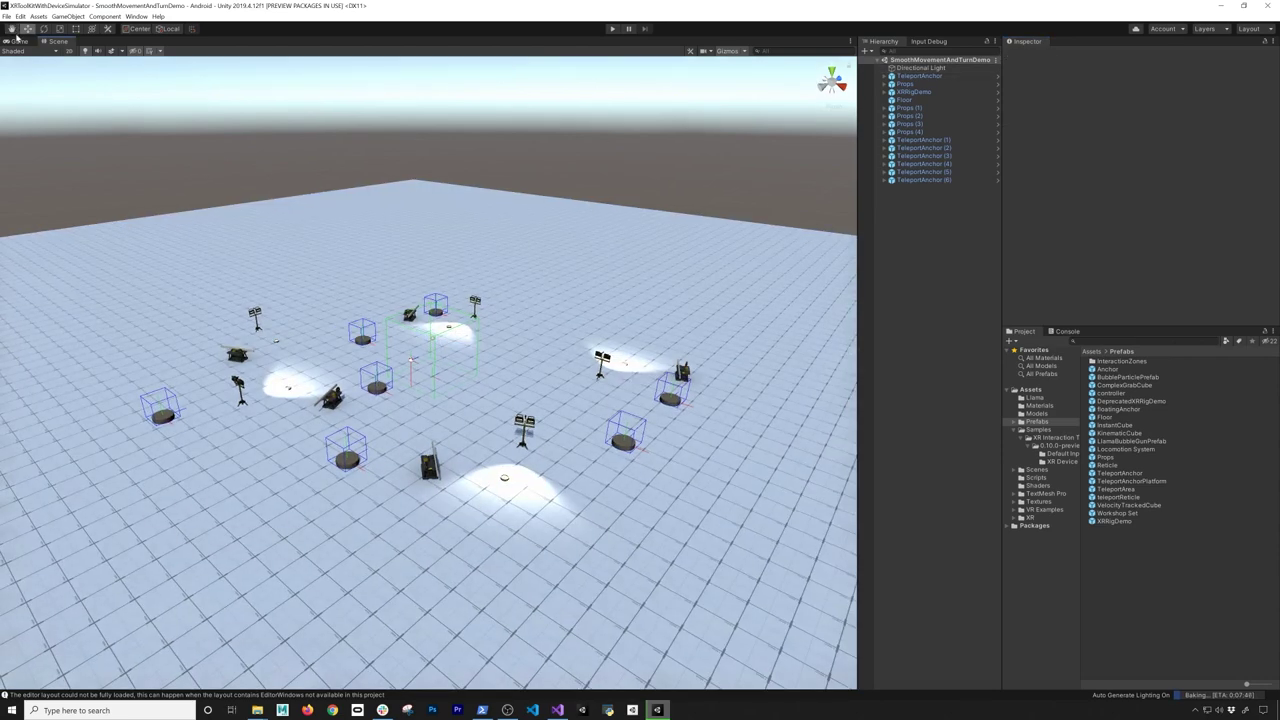
left_click(18, 41)
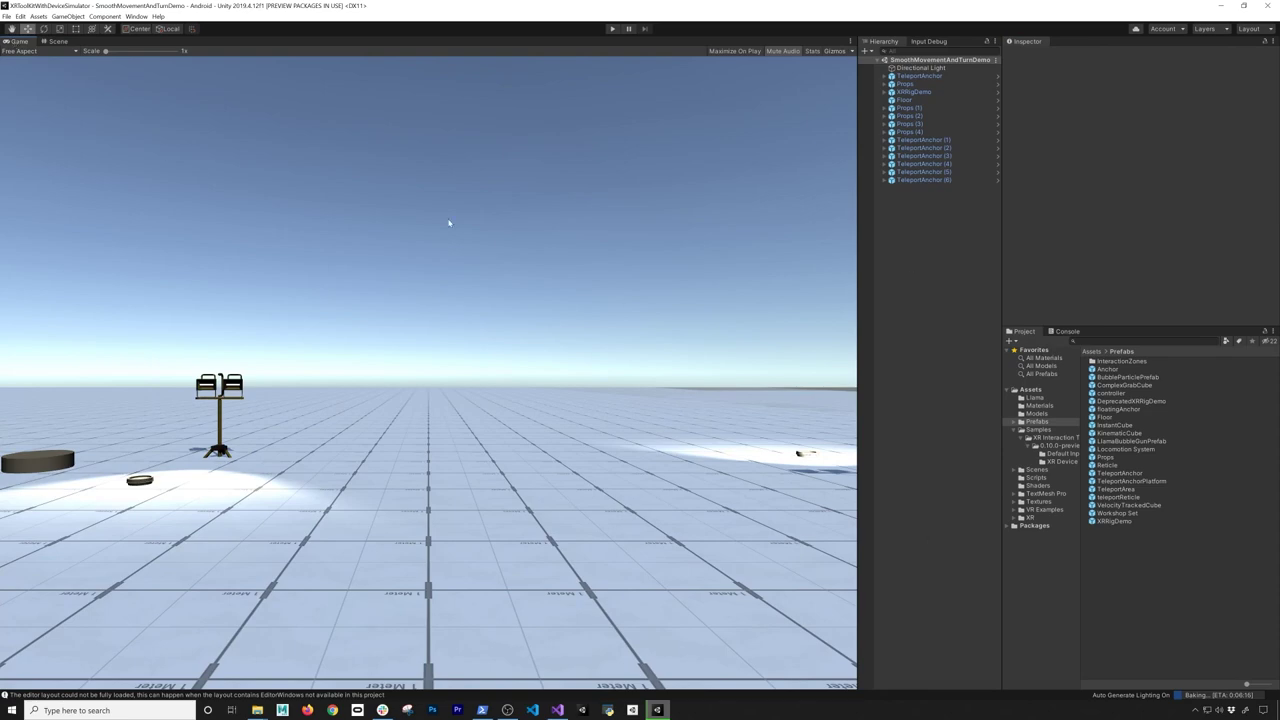
left_click(62, 42)
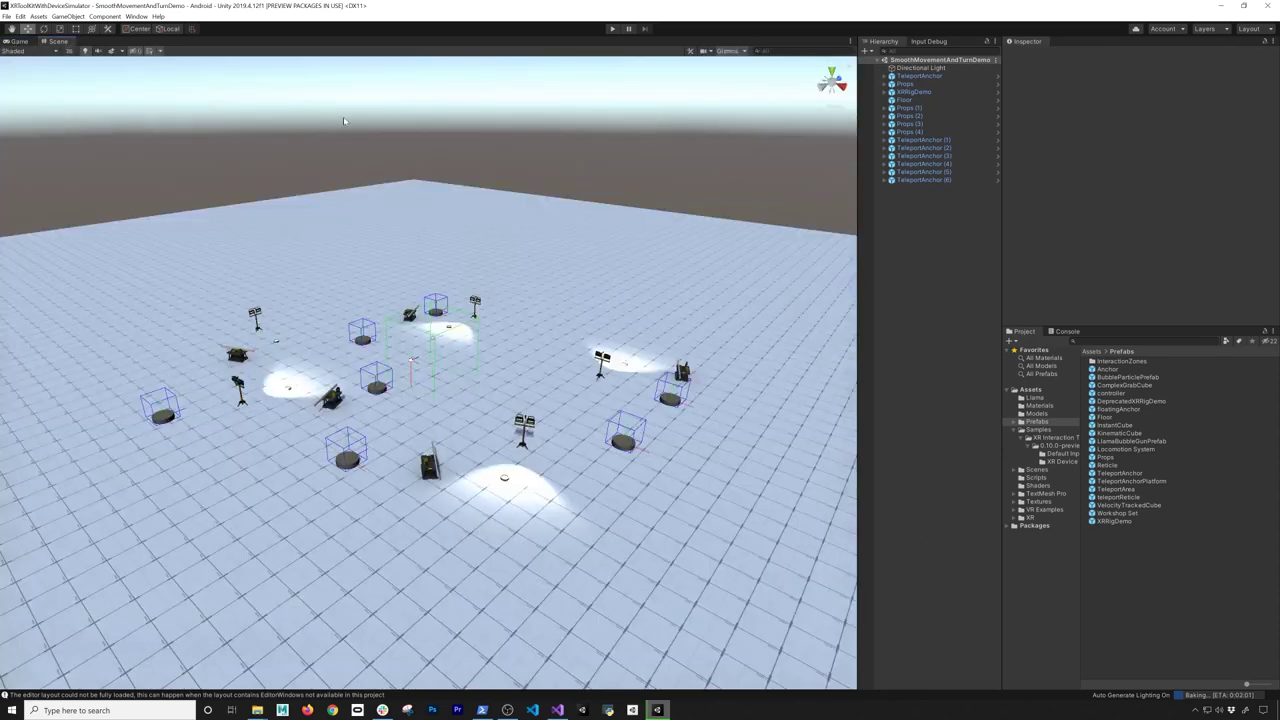
scroll(767, 421, "up", 6)
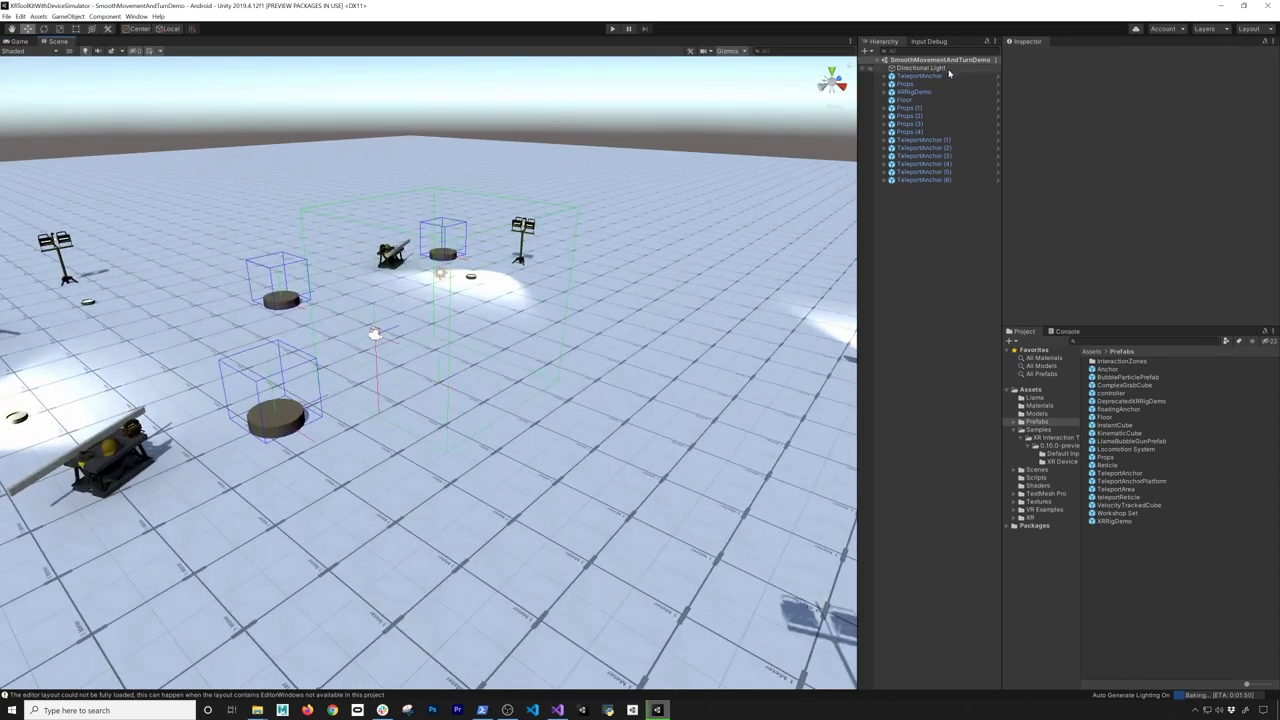
- Select XRRigDemo and enlarge the Inspector to review its turn, move and teleport providers
left_click(918, 92)
left_click_drag(1203, 325, 1203, 476)
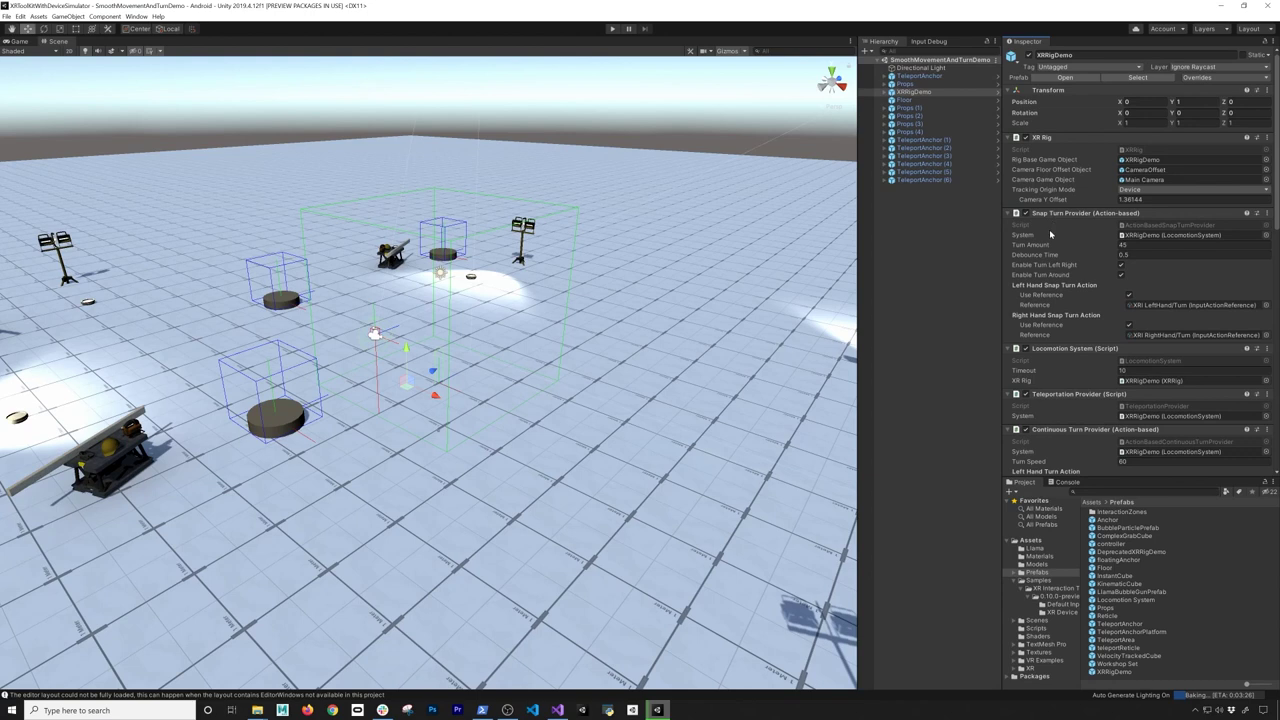
mouse_move(1054, 231)
left_click_drag(1275, 185, 1274, 260)
- Set Continuous Turn Provider Turn Speed to 120 and Continuous Move Provider Move Speed to 3
scroll(1274, 260, "down", 2)
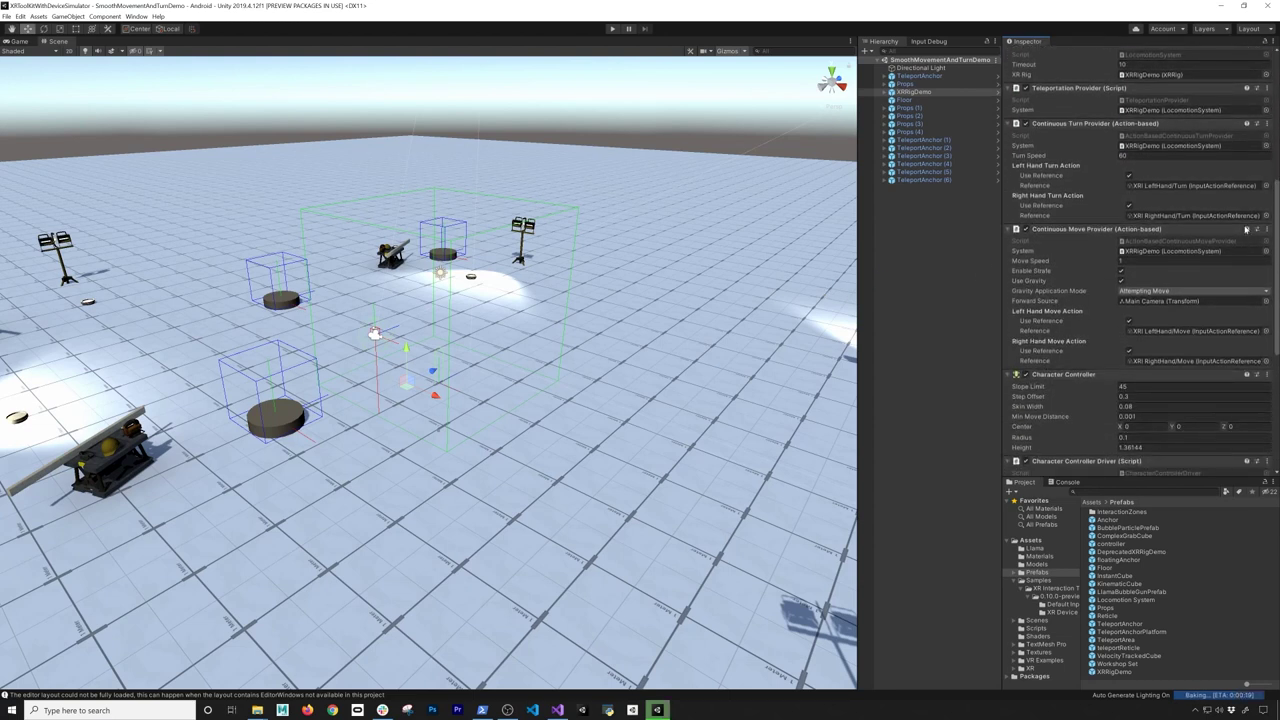
scroll(1024, 113, "down", 2)
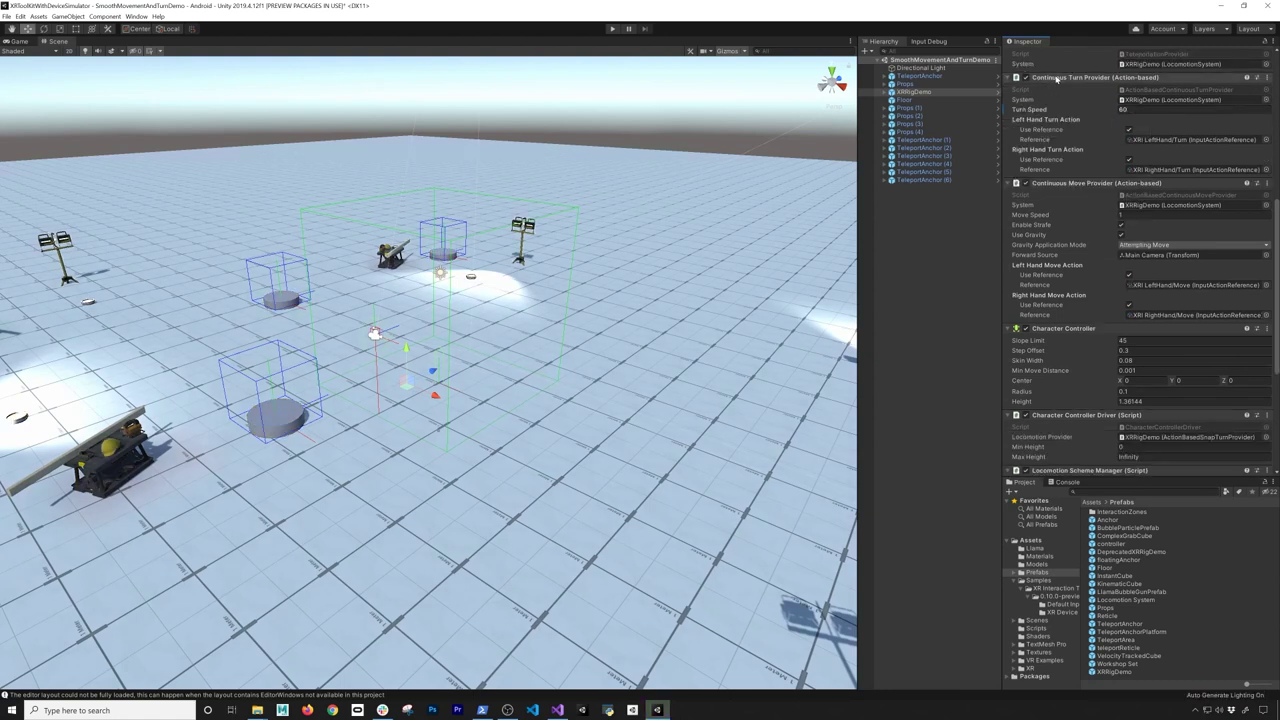
mouse_move(1053, 111)
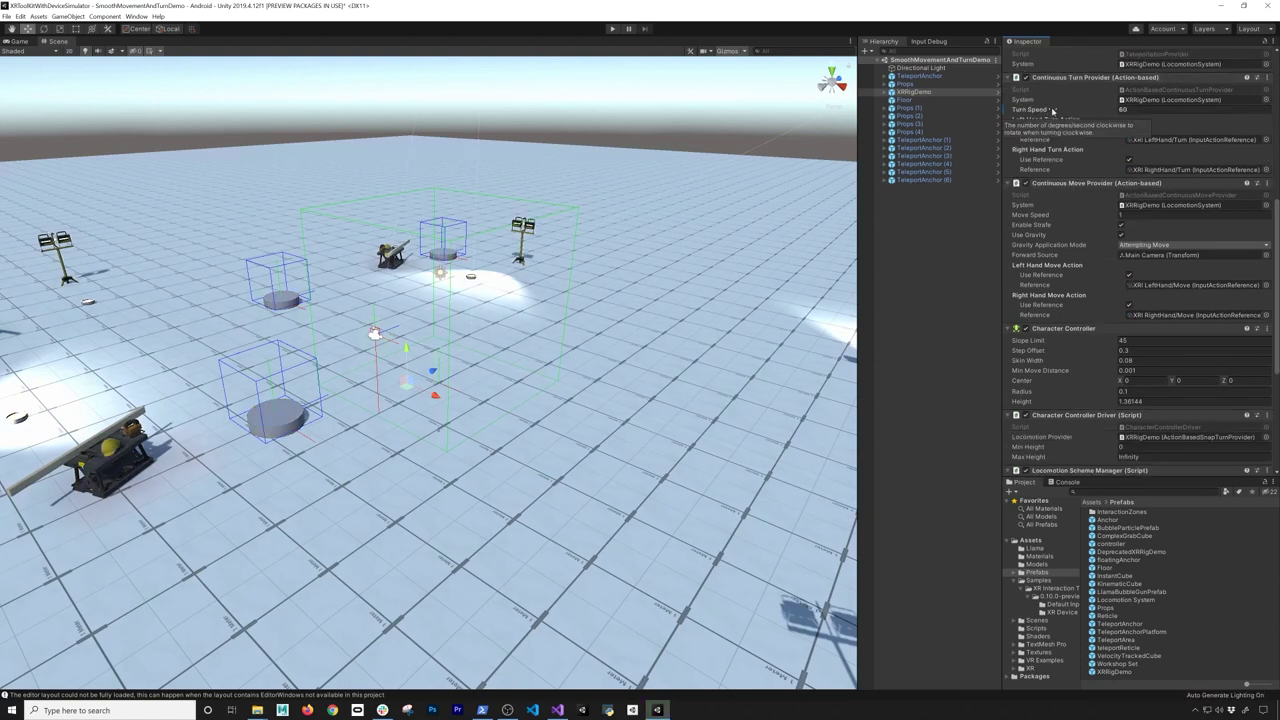
left_click(1122, 109)
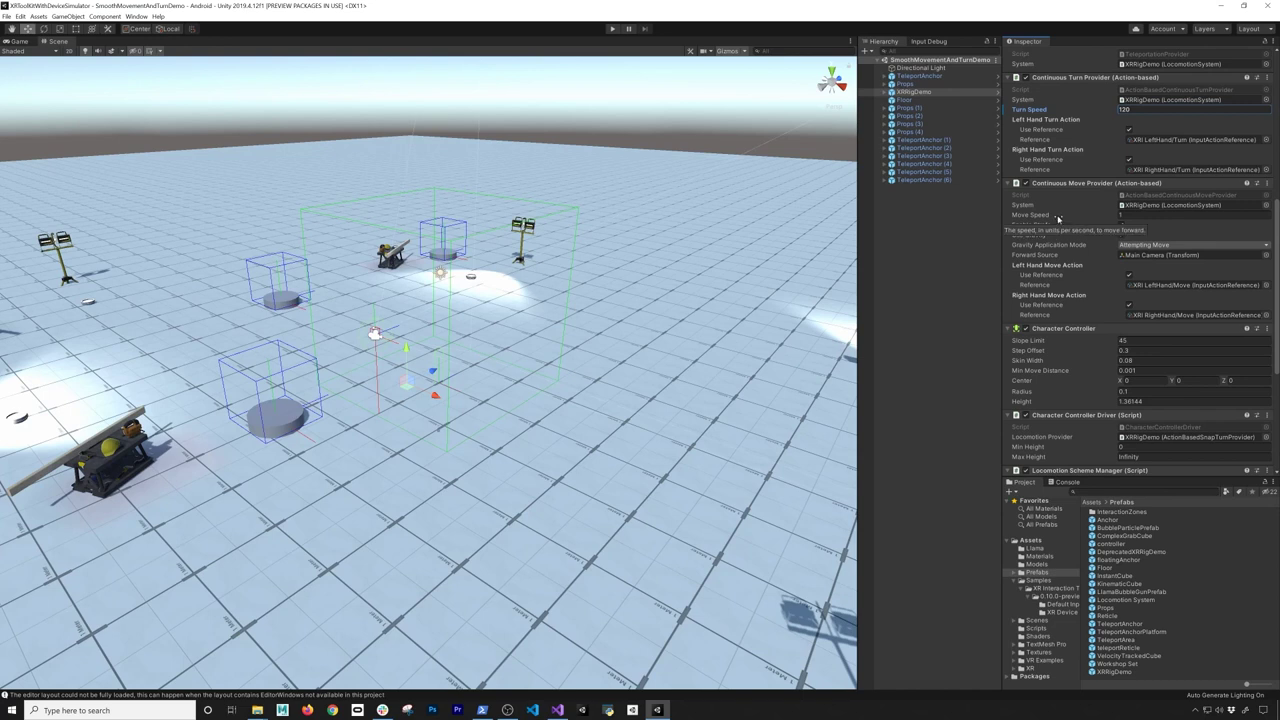
left_click(1121, 214)
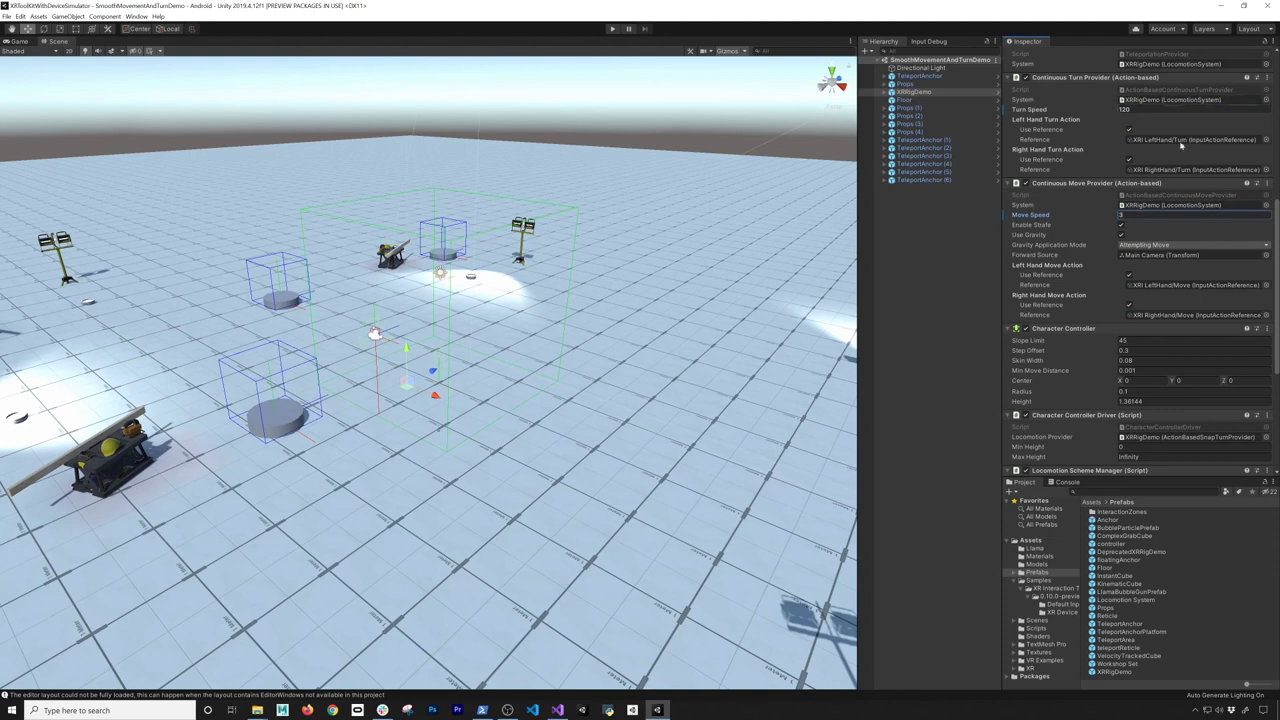
scroll(1273, 232, "down", 3)
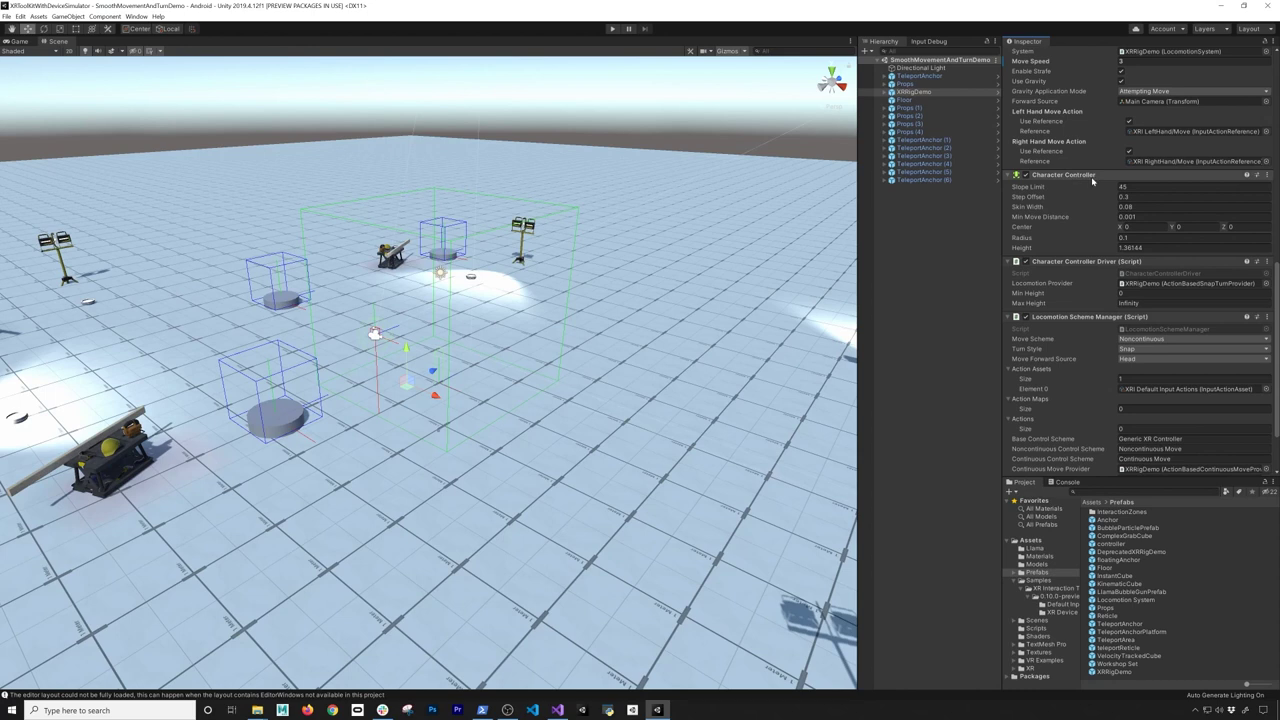
- Set the Locomotion Scheme Manager's Move Scheme and Turn Style both to Continuous
left_click_drag(1274, 283, 1267, 214)
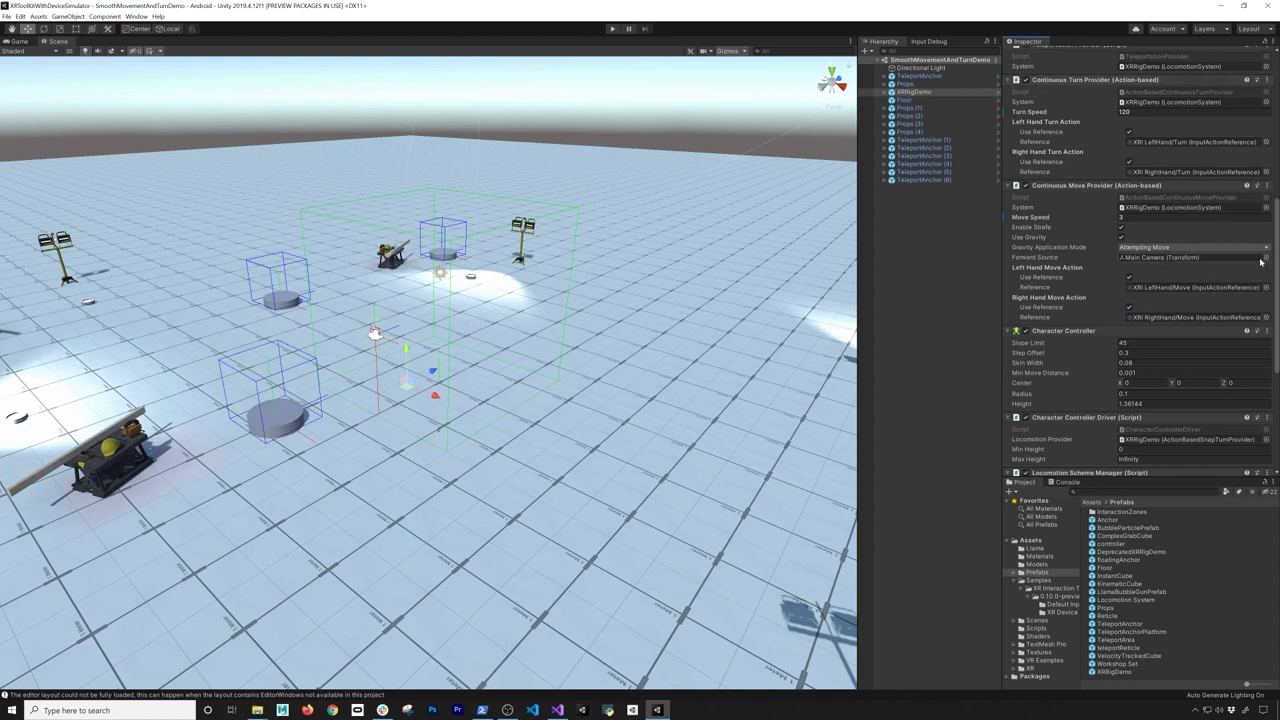
left_click_drag(1275, 262, 1275, 308)
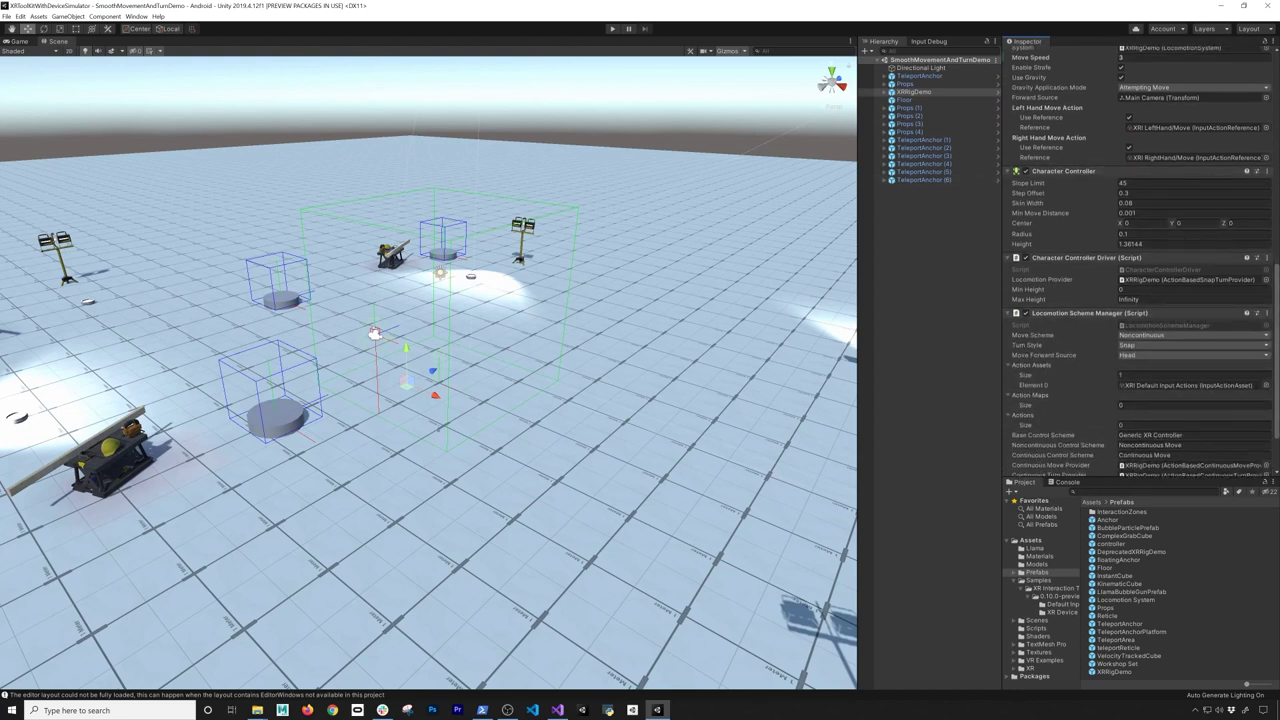
left_click_drag(1275, 312, 1275, 352)
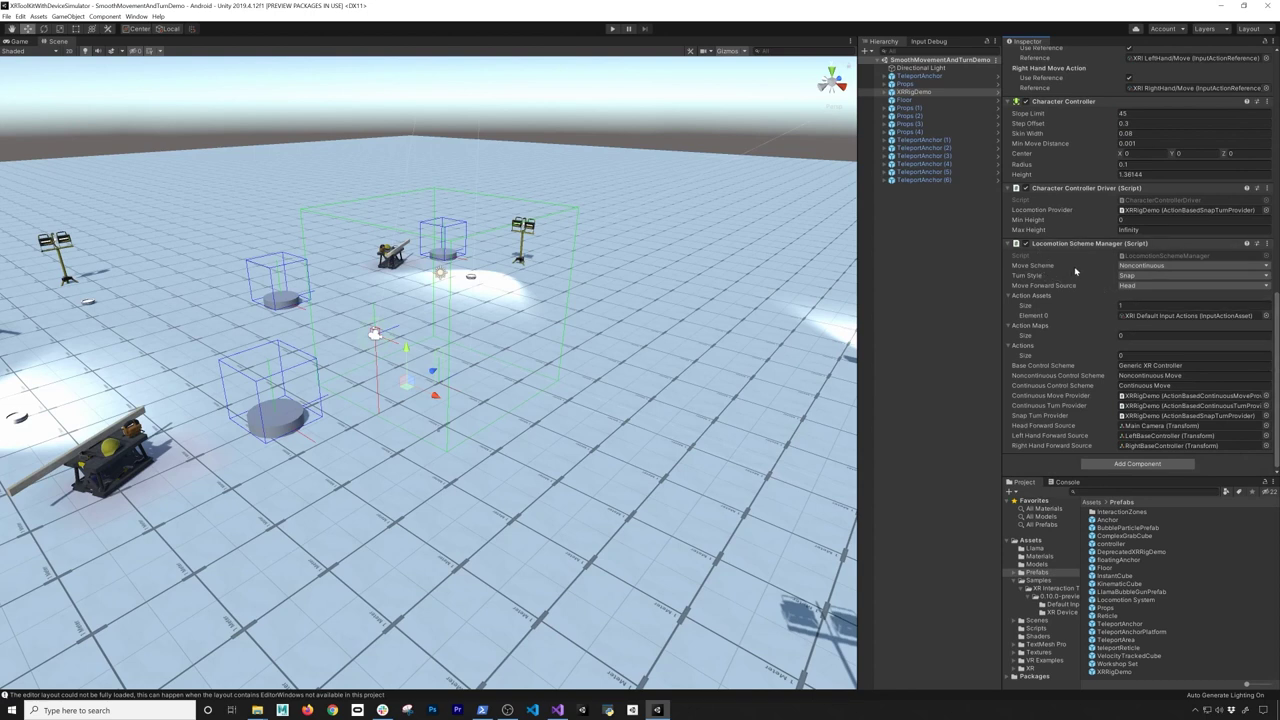
left_click(1133, 267)
left_click(1147, 287)
left_click(1125, 276)
left_click(1138, 296)
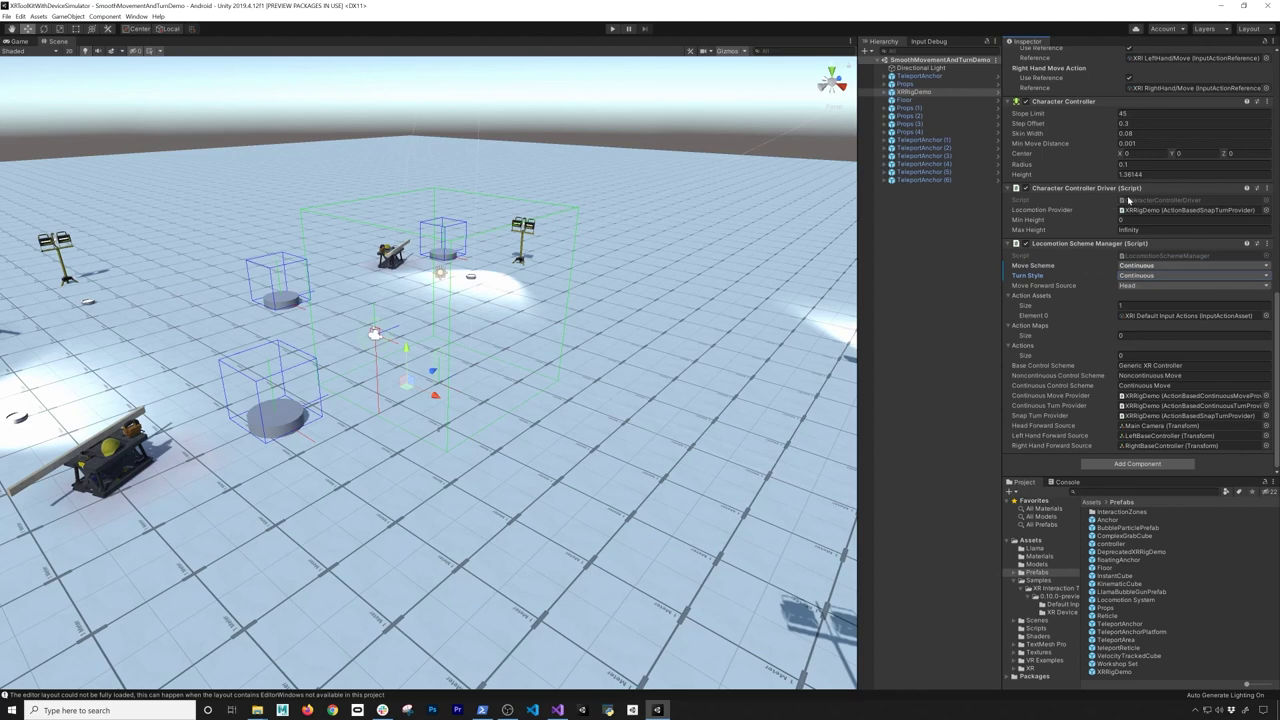
scroll(1125, 200, "up", 10)
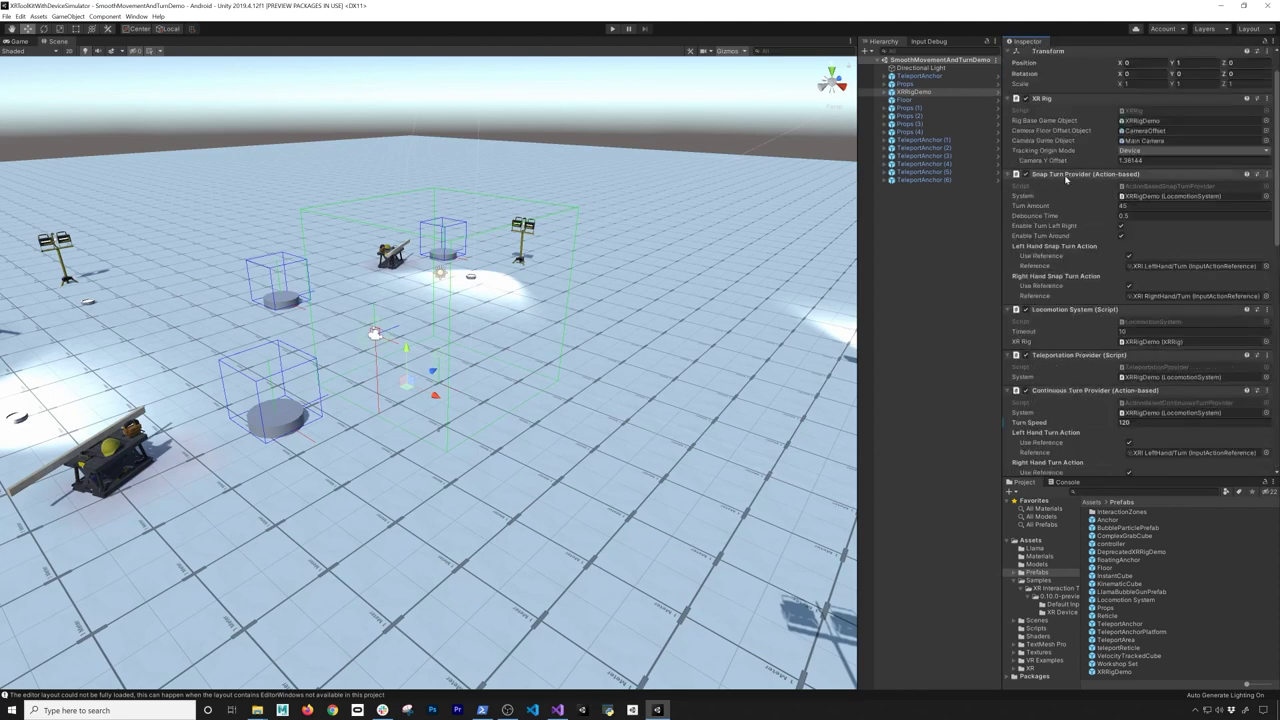
scroll(1070, 236, "down", 5)
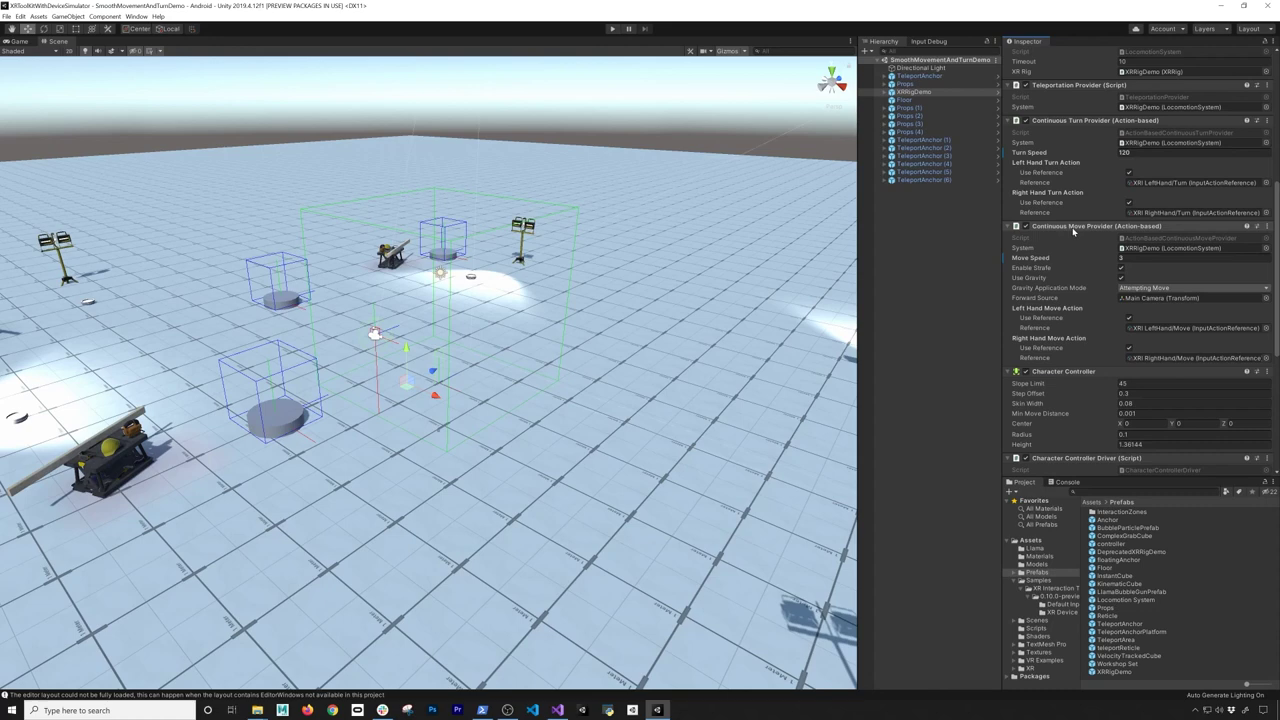
scroll(1075, 265, "down", 5)
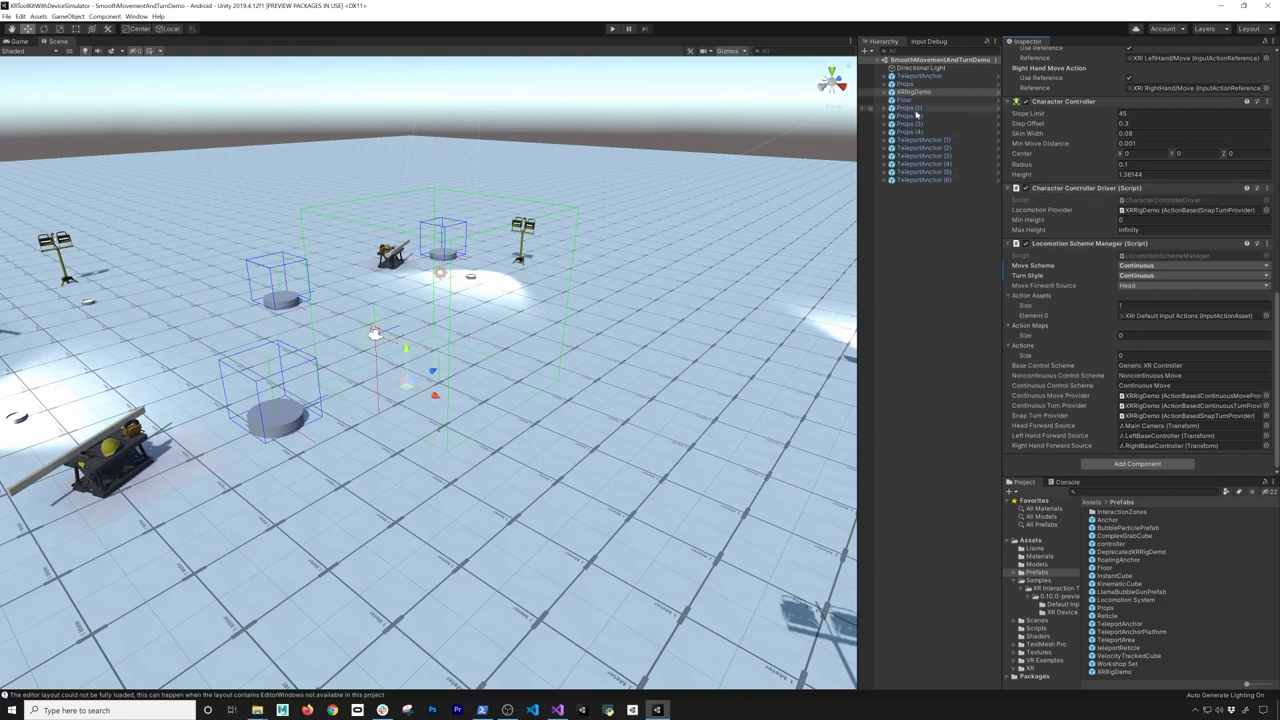
- Create an empty GameObject in the Hierarchy named Input Action Manager
left_click(920, 148)
mouse_move(504, 314)
right_mouse_down()
mouse_move(594, 295)
mouse_move(638, 268)
mouse_move(521, 330)
right_mouse_up()
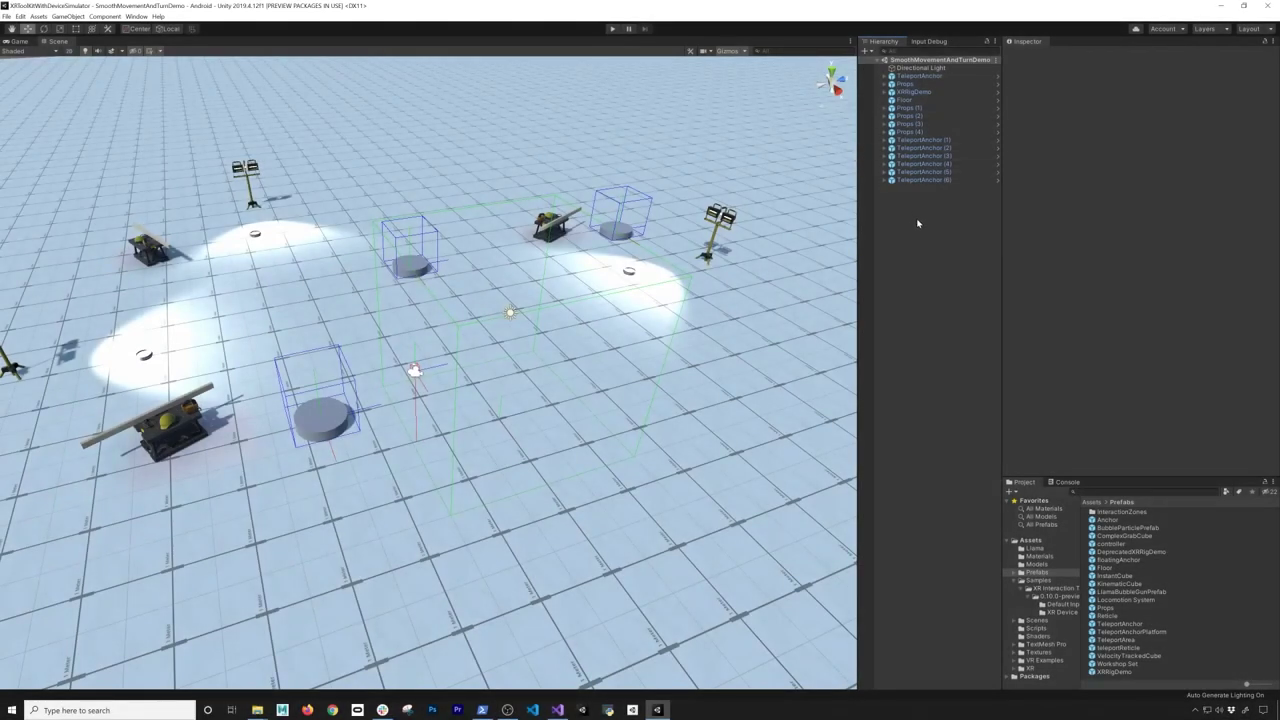
right_click(917, 223)
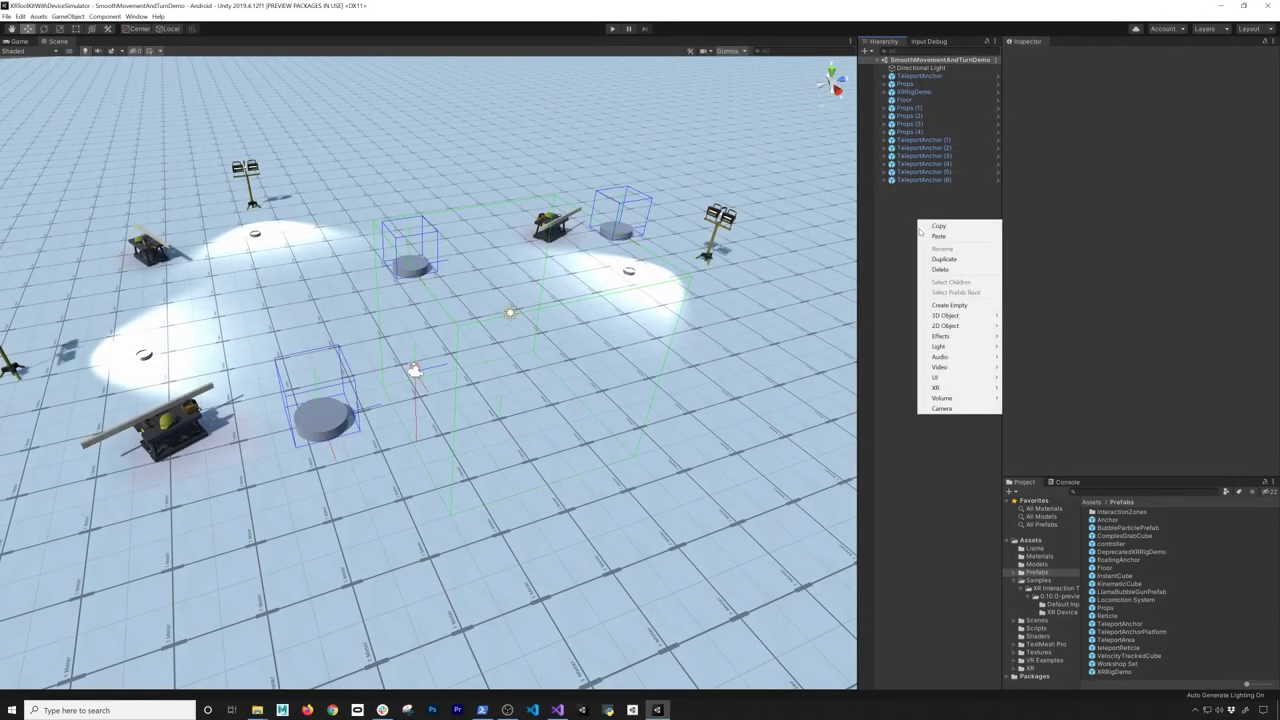
left_click(951, 306)
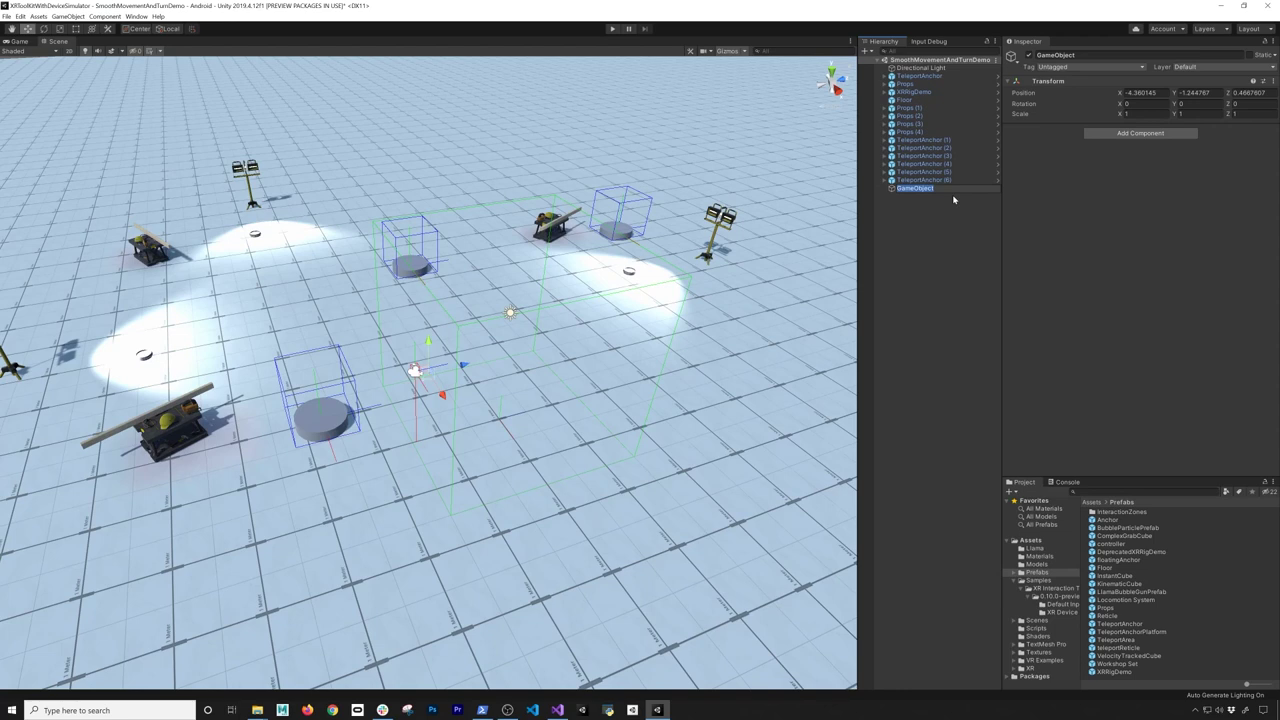
type("Input Action Manager")
key("Return")
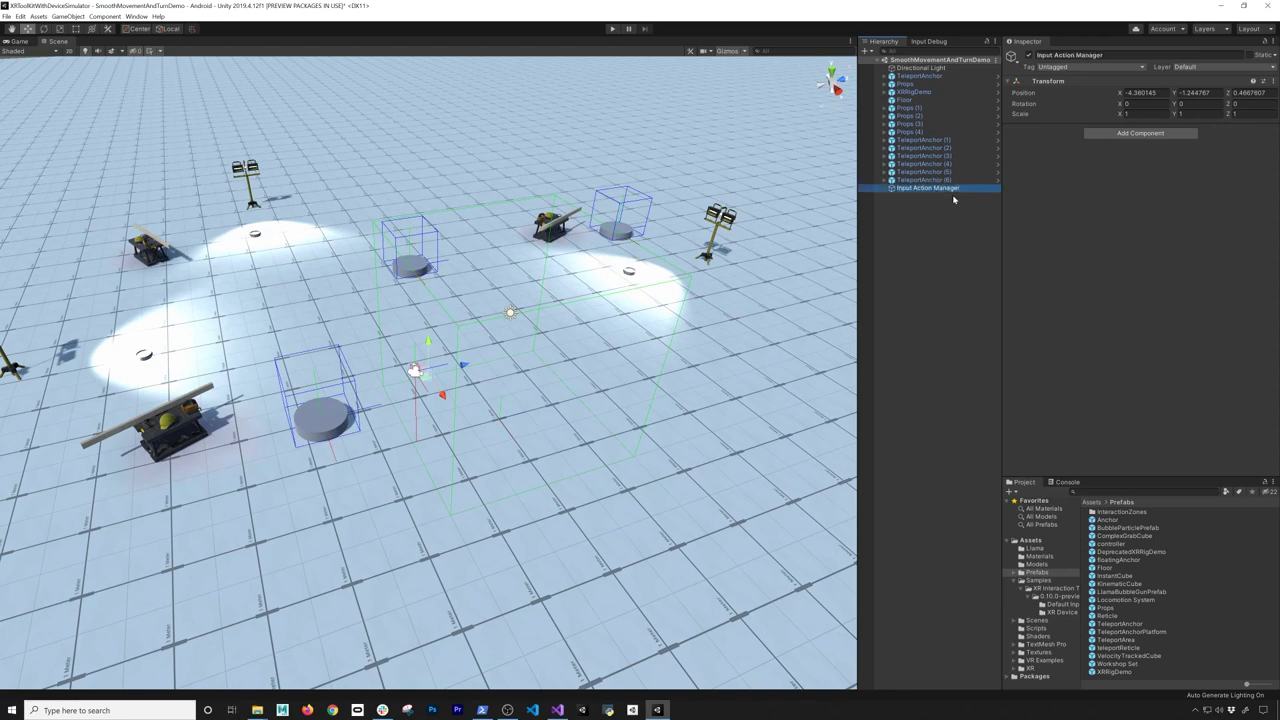
- Add an Input Action Manager component with XRI Default Input Actions as its single Element 0
left_click(1125, 134)
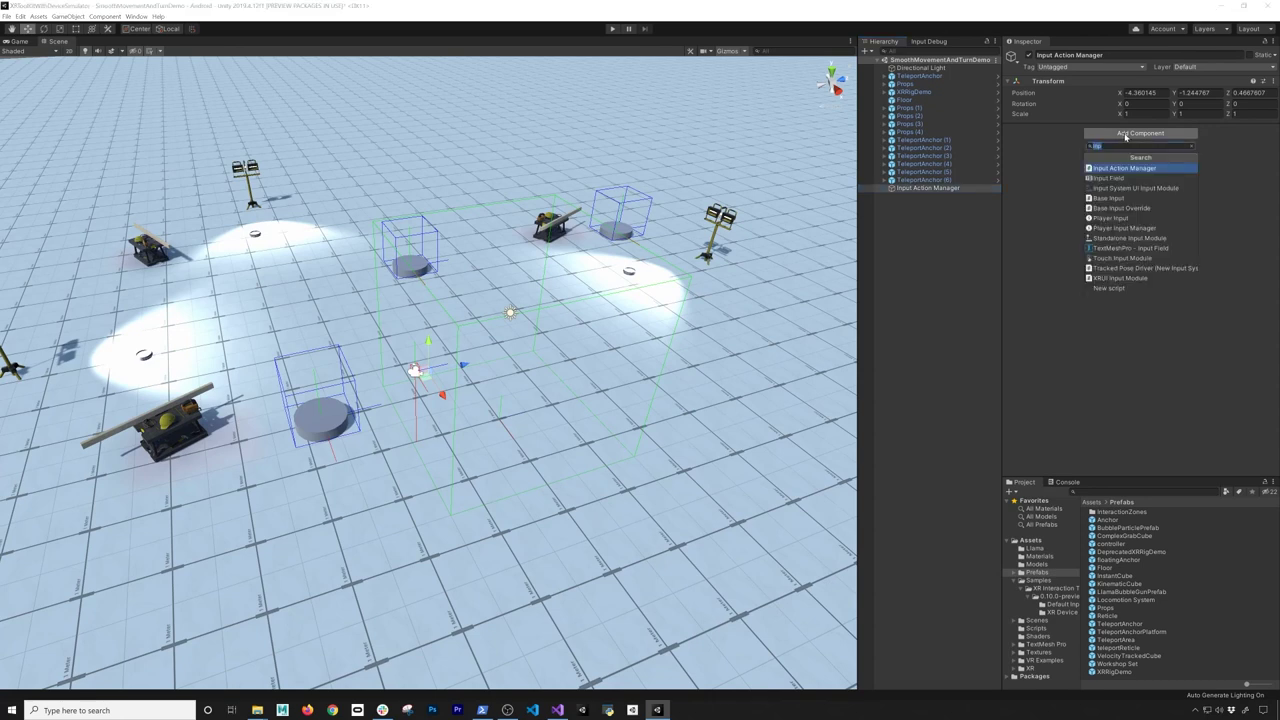
key("Return")
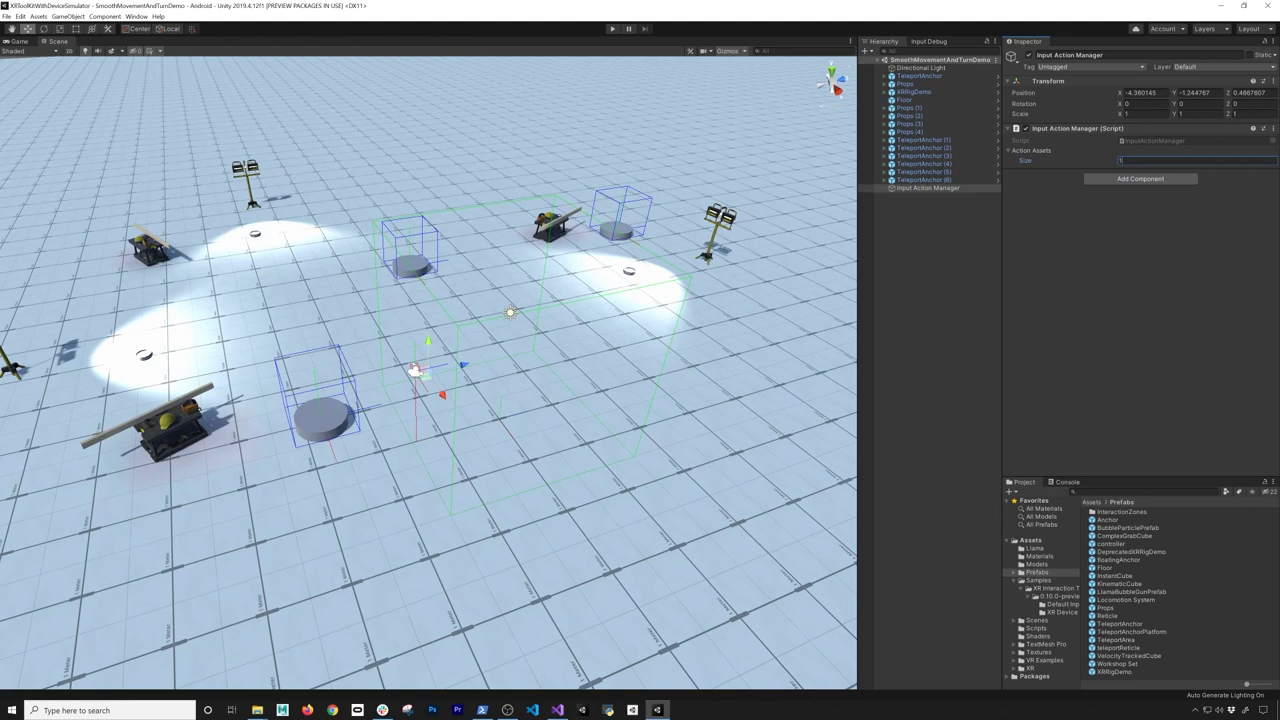
type("1")
key("Return")
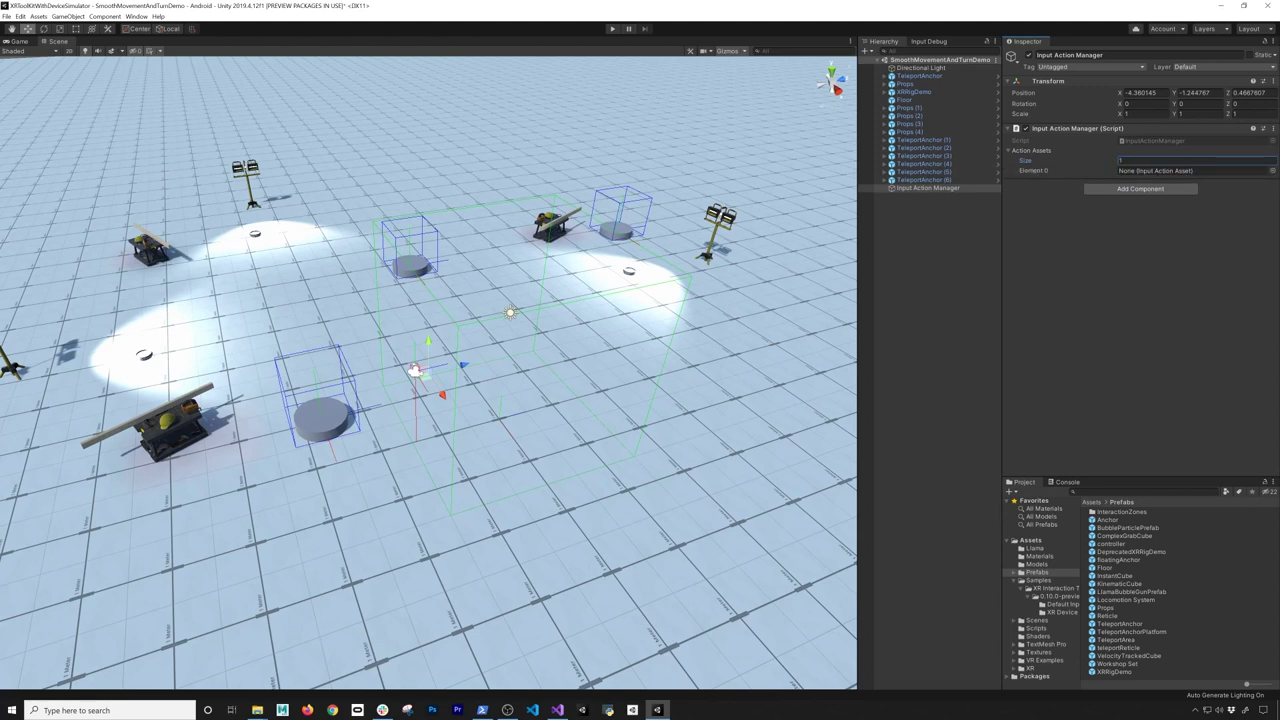
left_click(1272, 170)
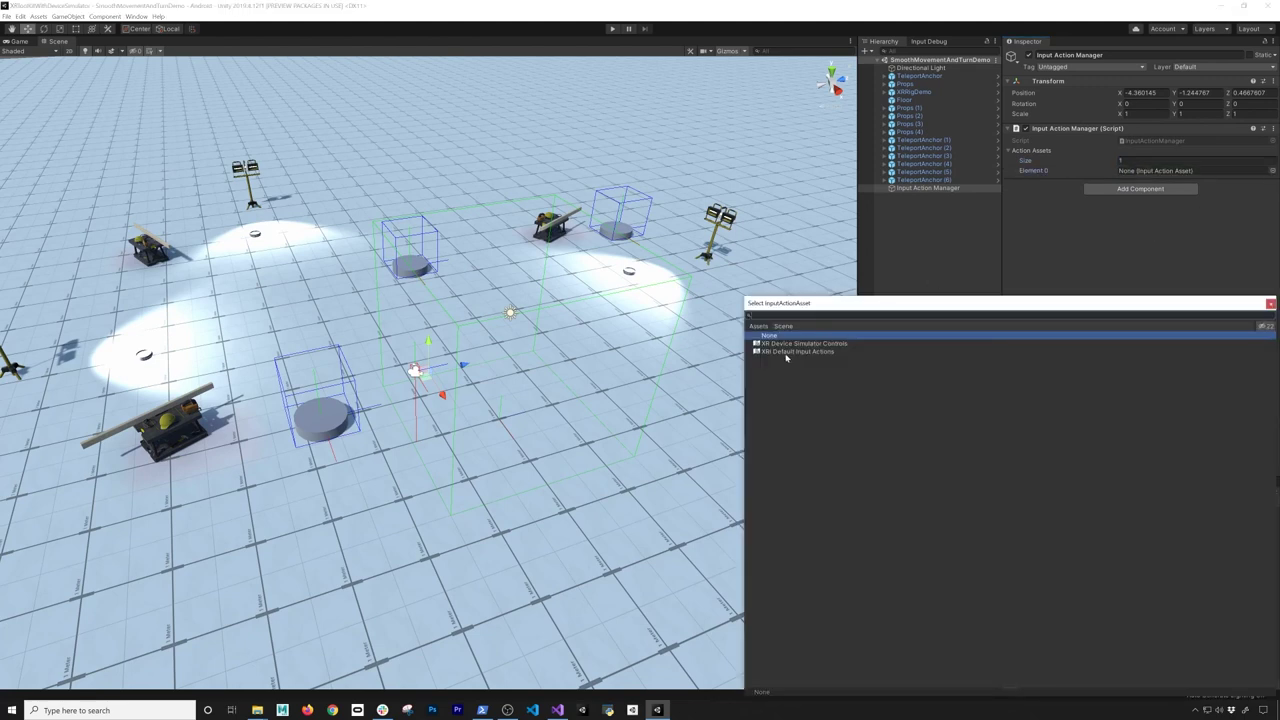
double_click(790, 352)
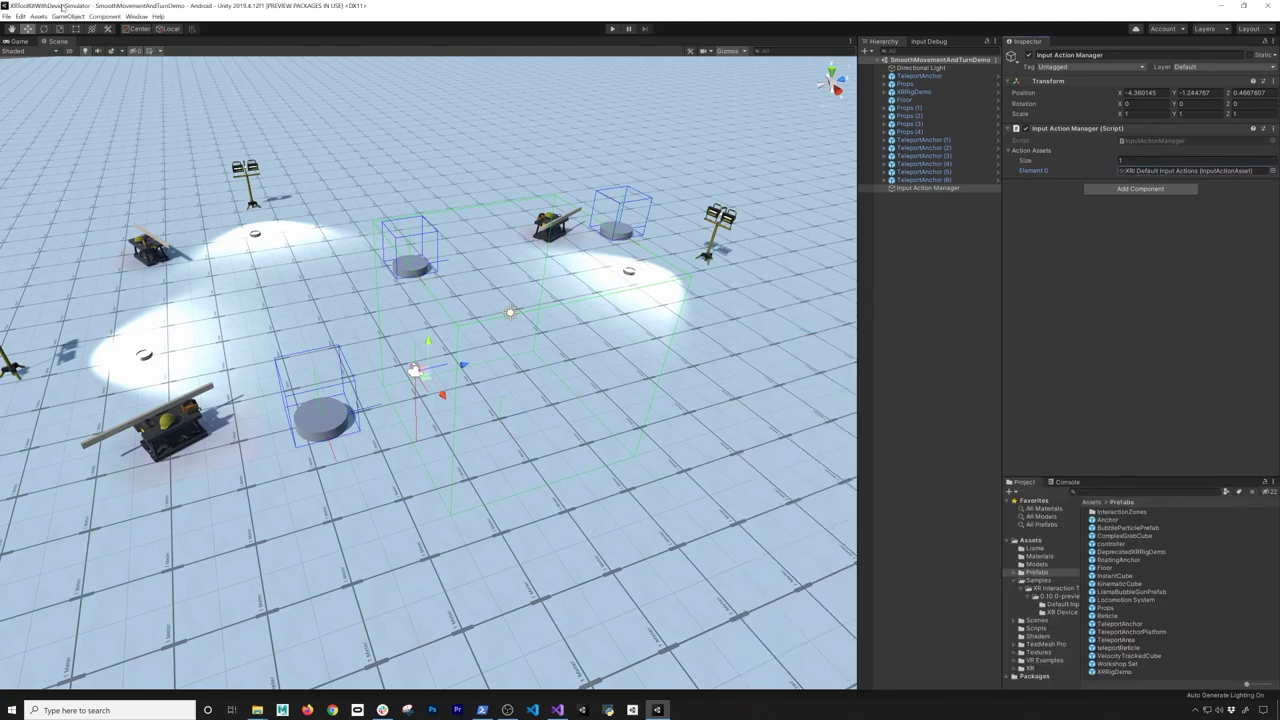
- Check the installed packages in the Package Manager, then close it
left_click(136, 16)
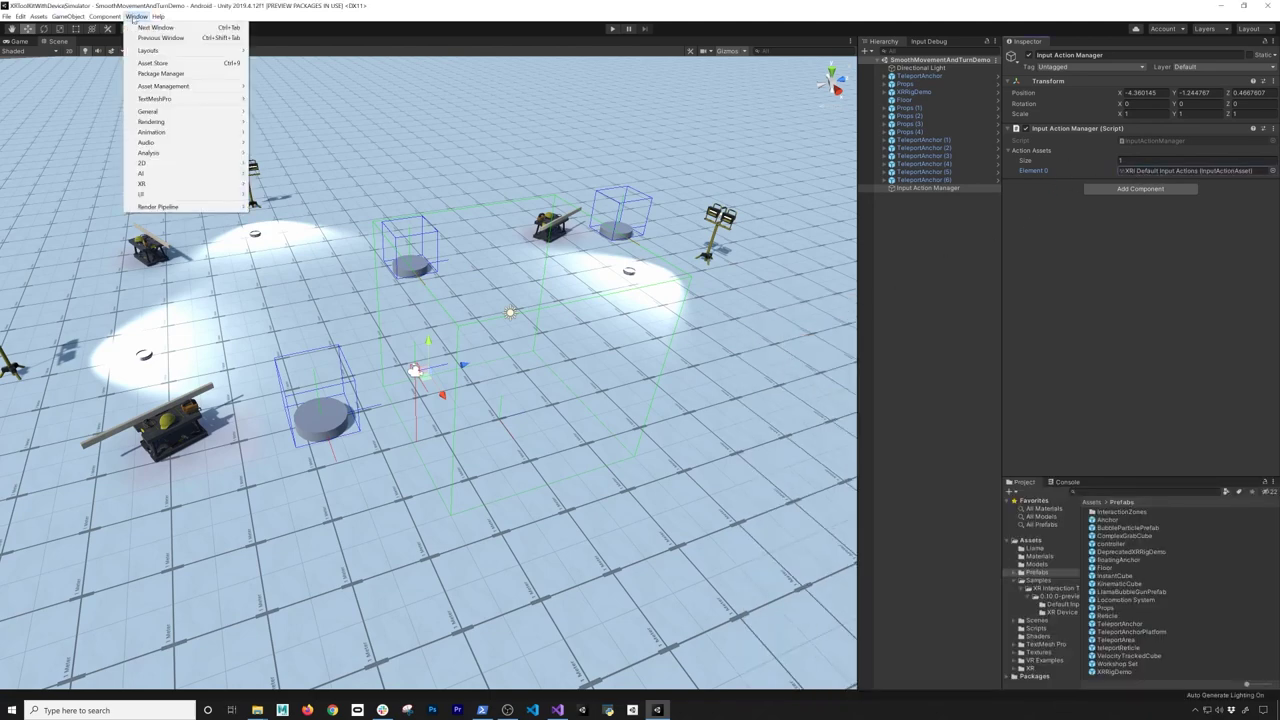
left_click(146, 74)
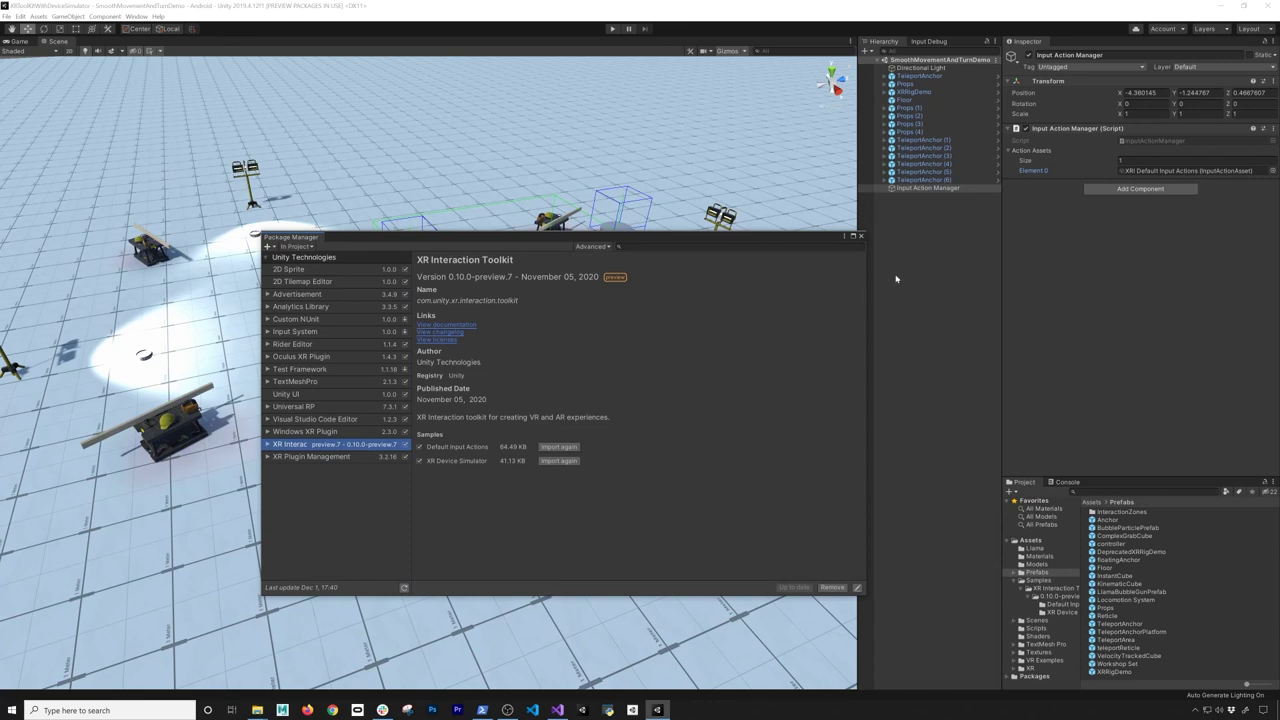
left_click(864, 238)
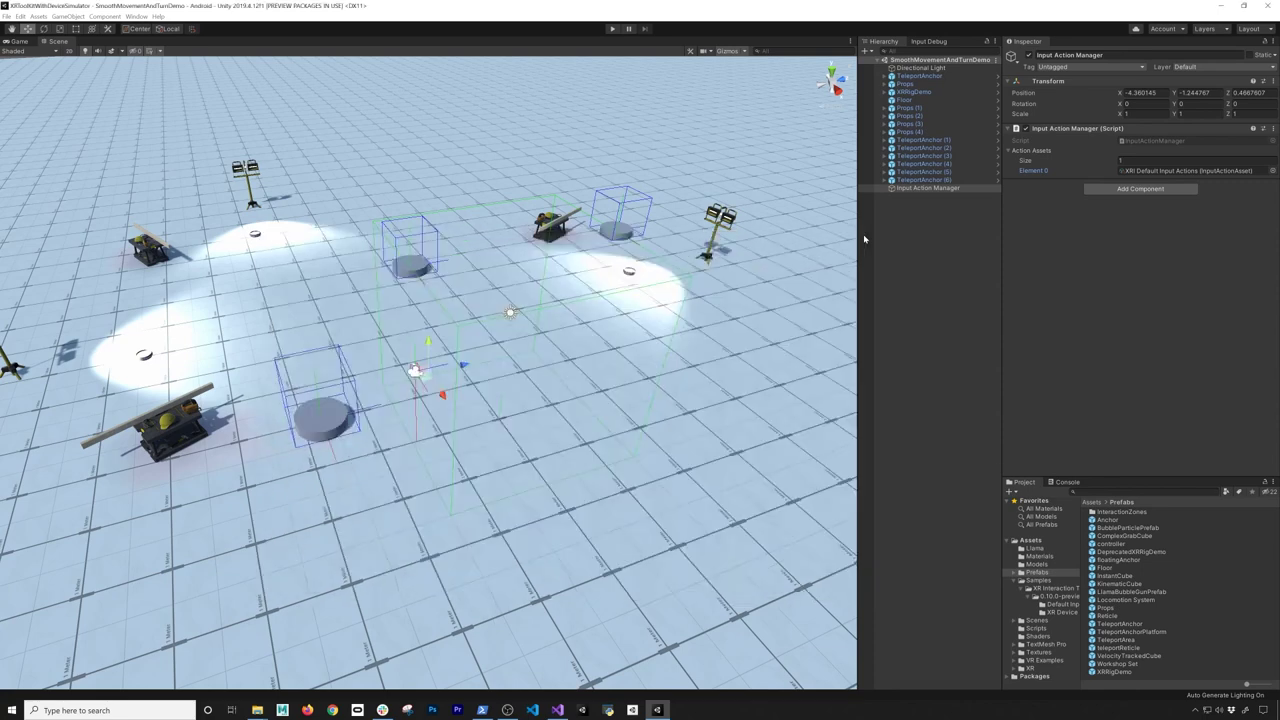
- Rename the object to 'XR Input Action Manager', place it below Directional Light, and enter Play mode
left_click(917, 189)
key("F2")
key("Home")
type("XR")
key("Return")
left_click_drag(930, 196, 932, 76)
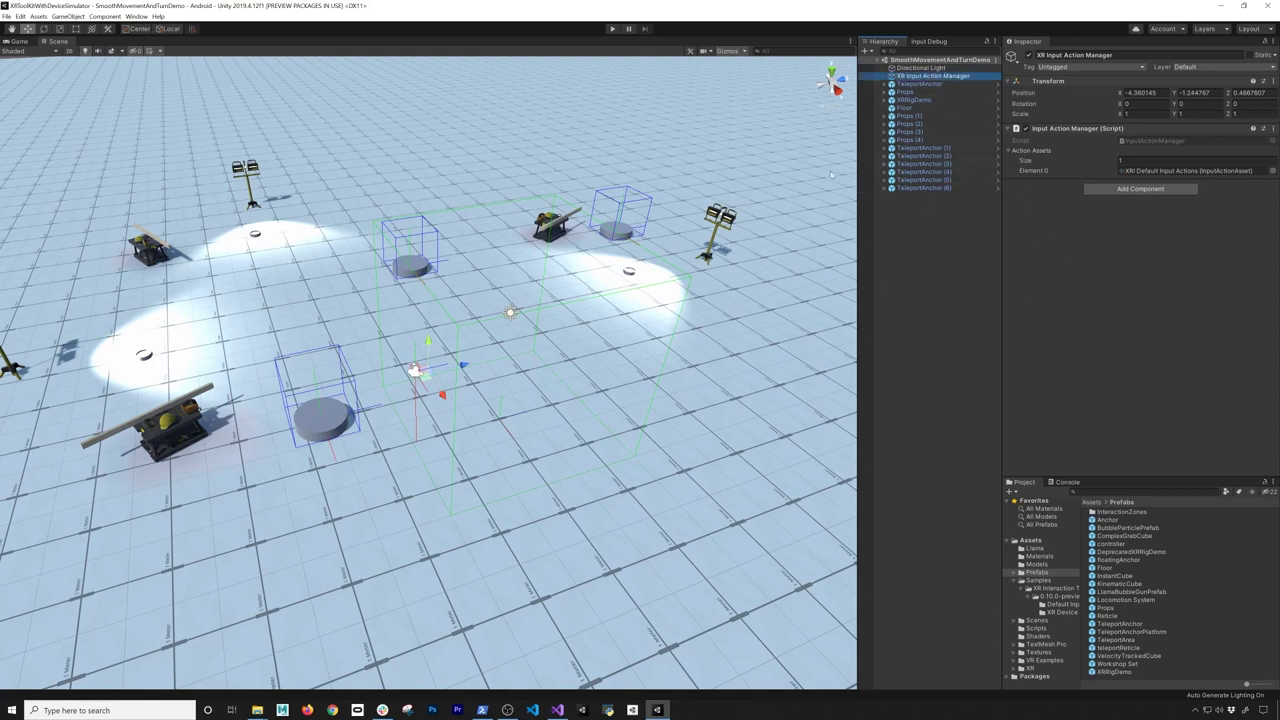
left_click(612, 28)
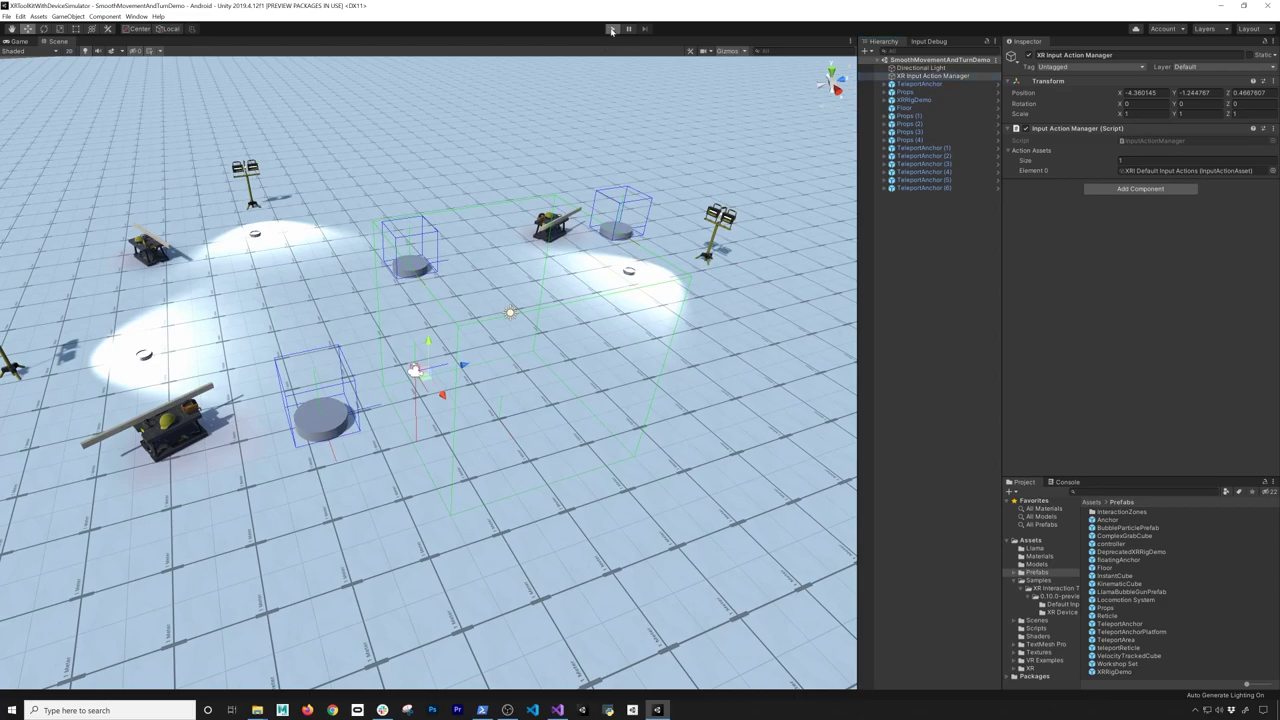